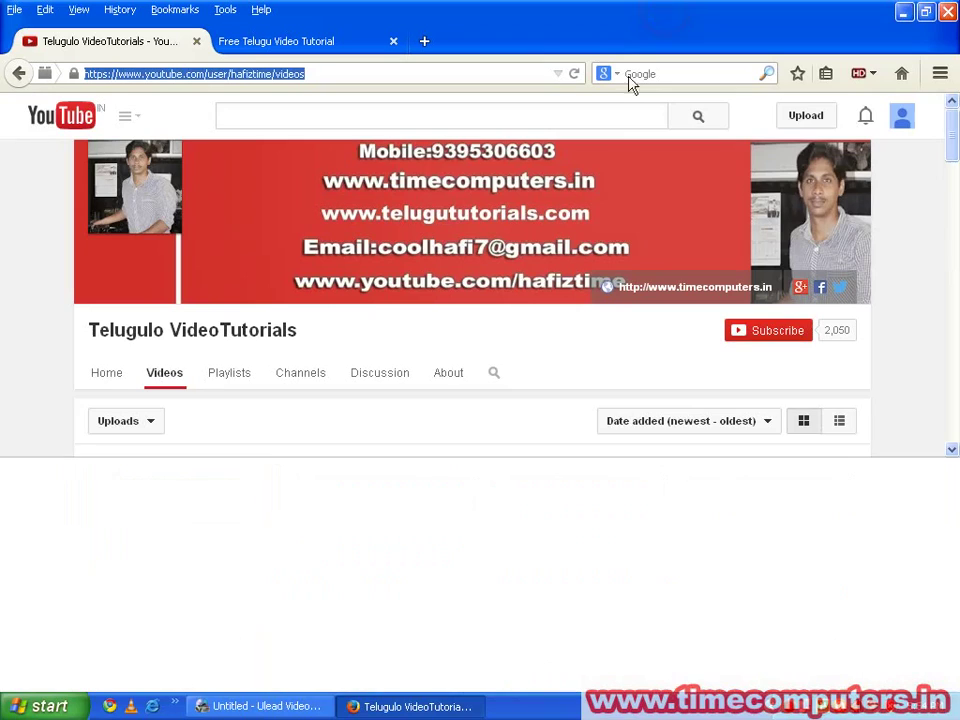
# Step: Open the YouTube channel's Home page, close the developer console, and bring up the empty VideoStudio project
pyautogui.click(111, 374)
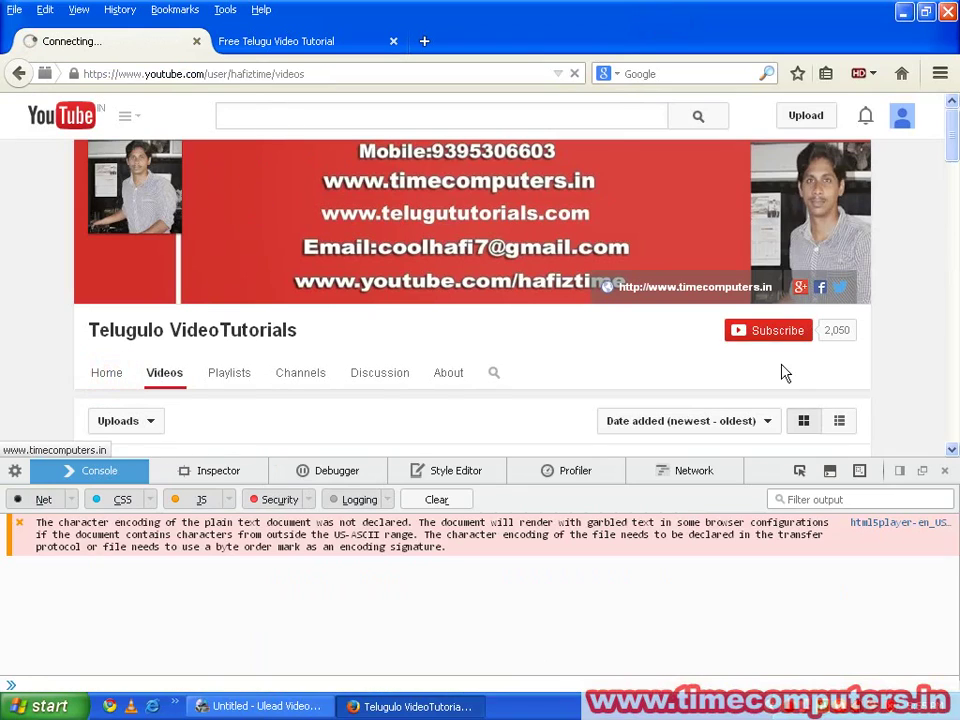
pyautogui.click(944, 471)
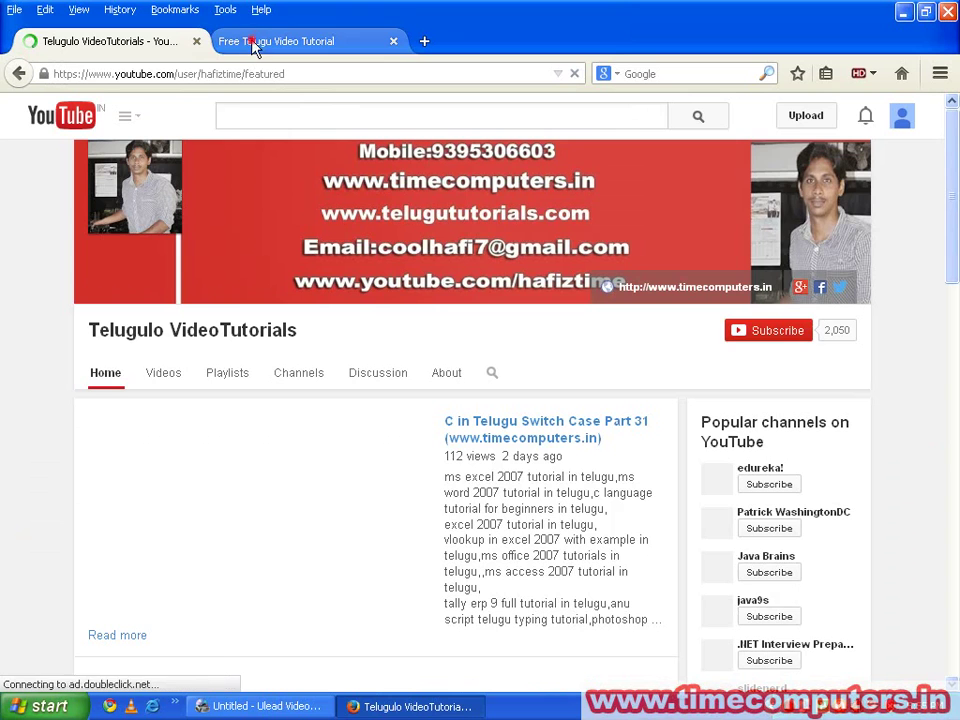
pyautogui.click(253, 41)
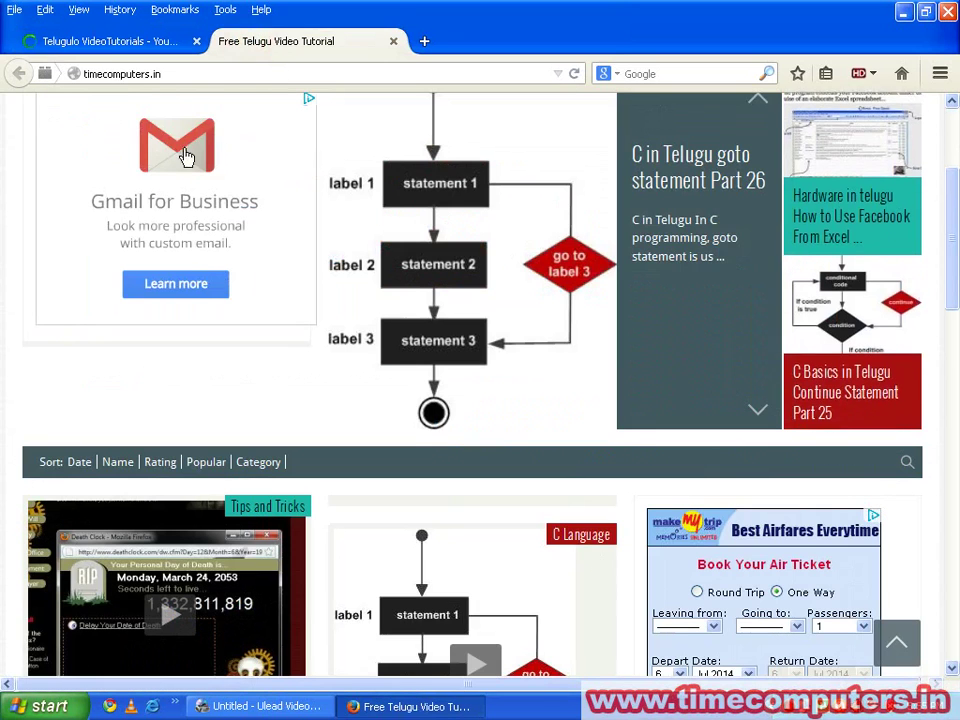
pyautogui.click(110, 42)
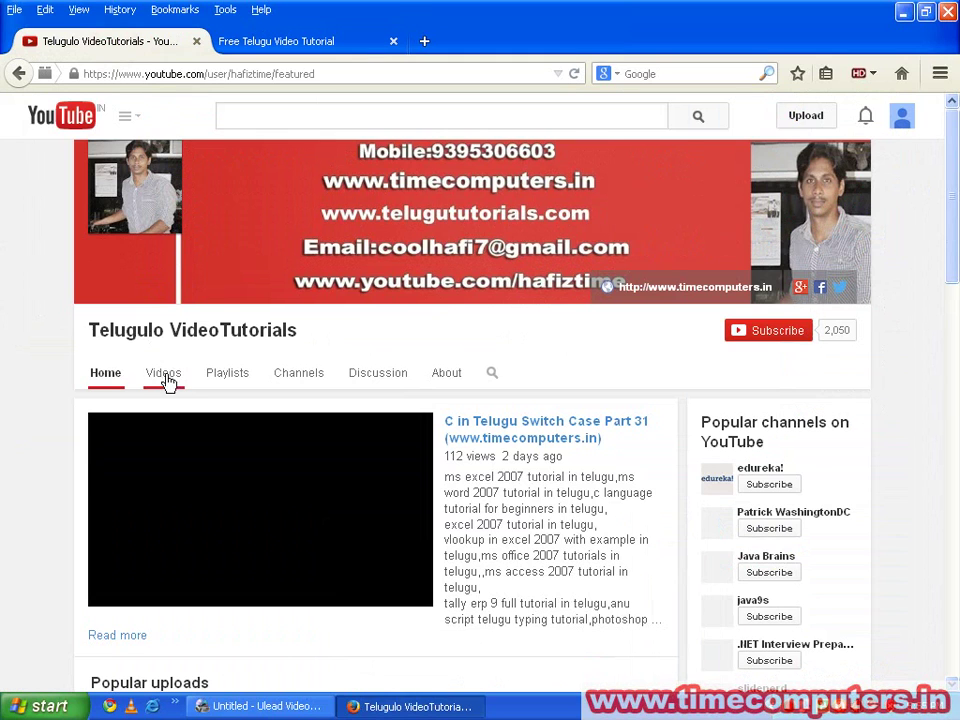
pyautogui.click(164, 375)
pyautogui.click(260, 706)
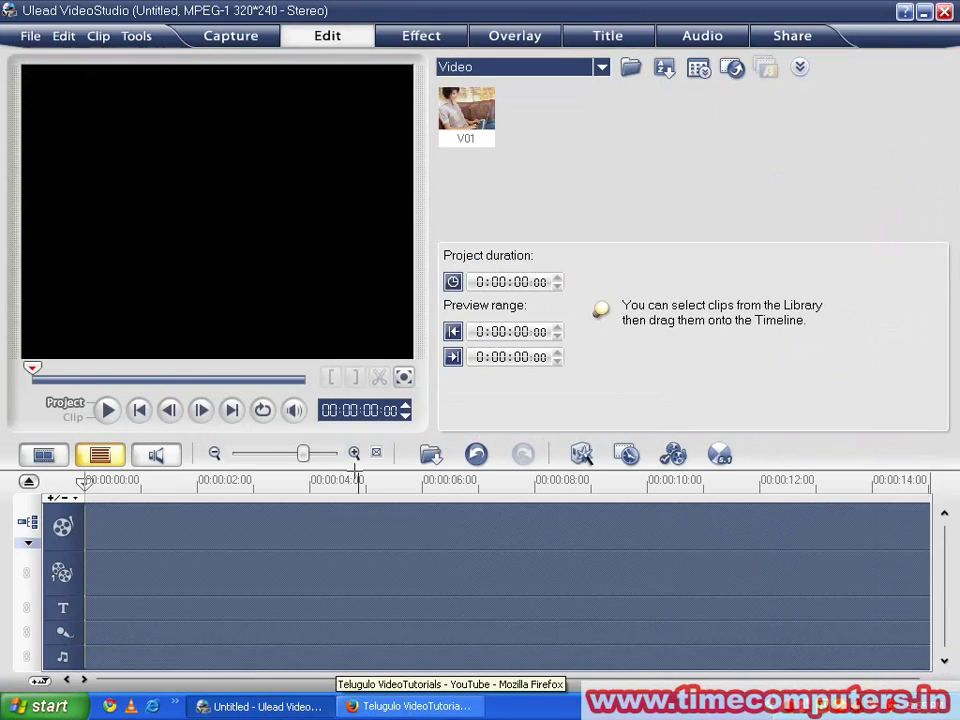
pyautogui.click(230, 505)
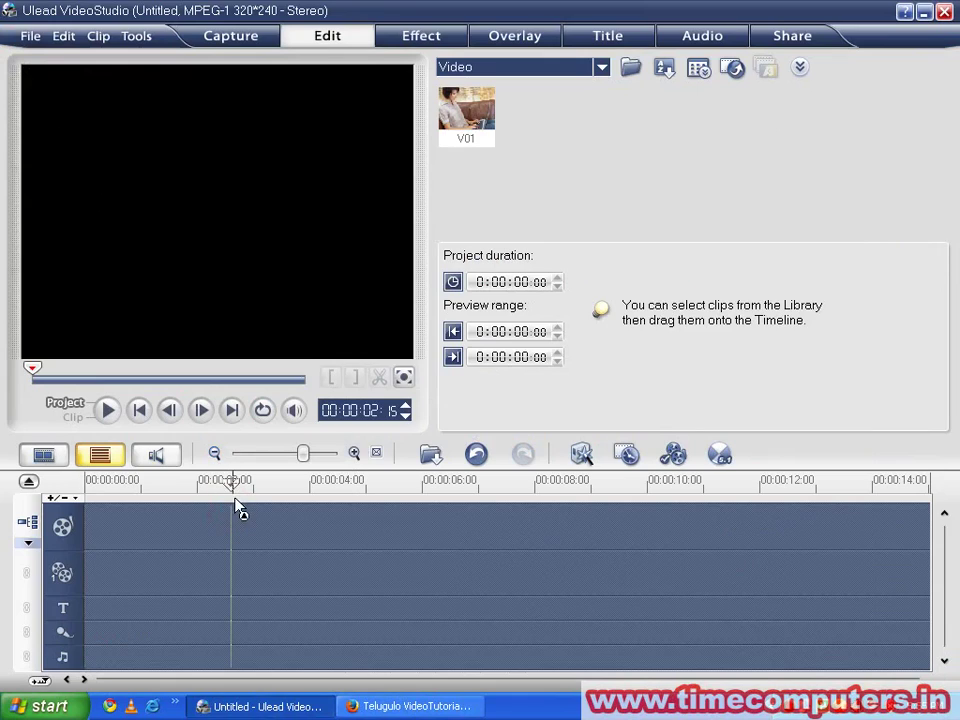
pyautogui.moveTo(230, 481); pyautogui.dragTo(76, 466)
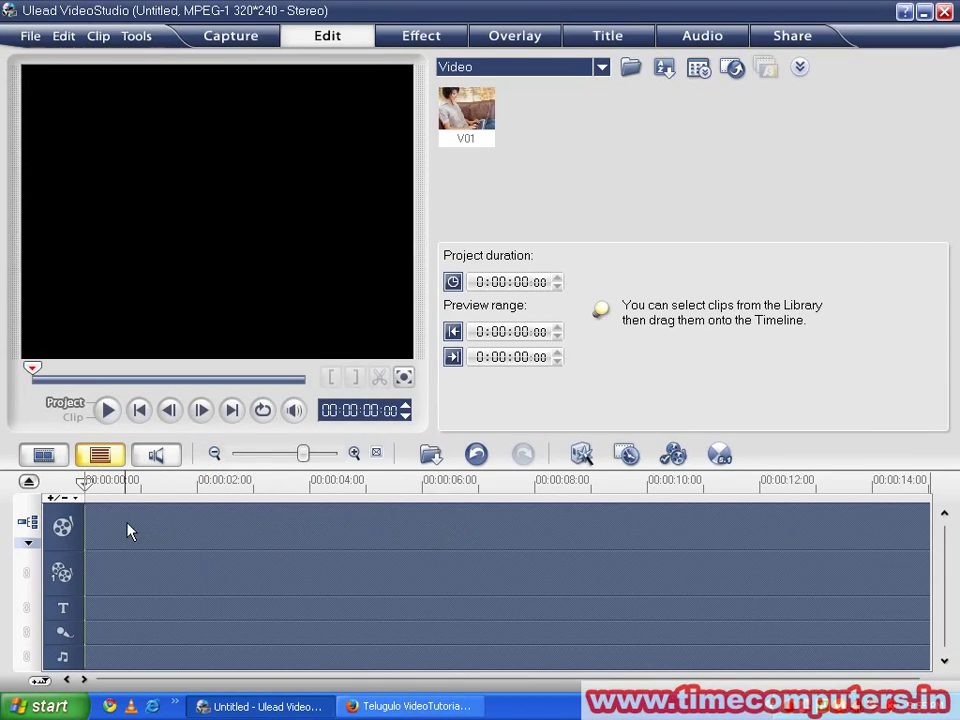
pyautogui.click(426, 707)
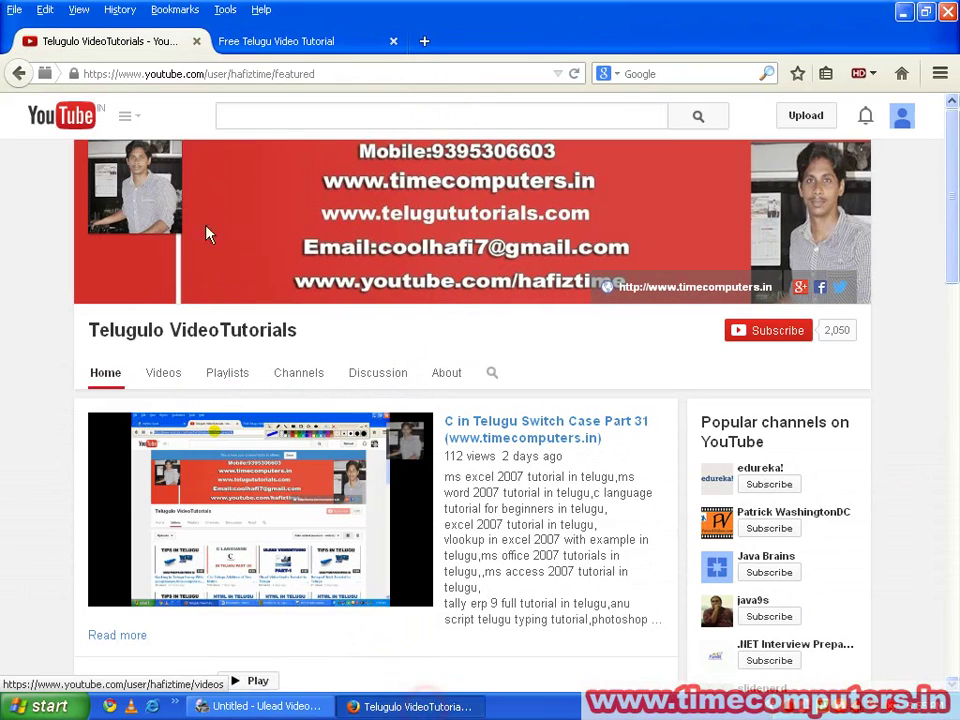
pyautogui.click(165, 372)
pyautogui.click(262, 706)
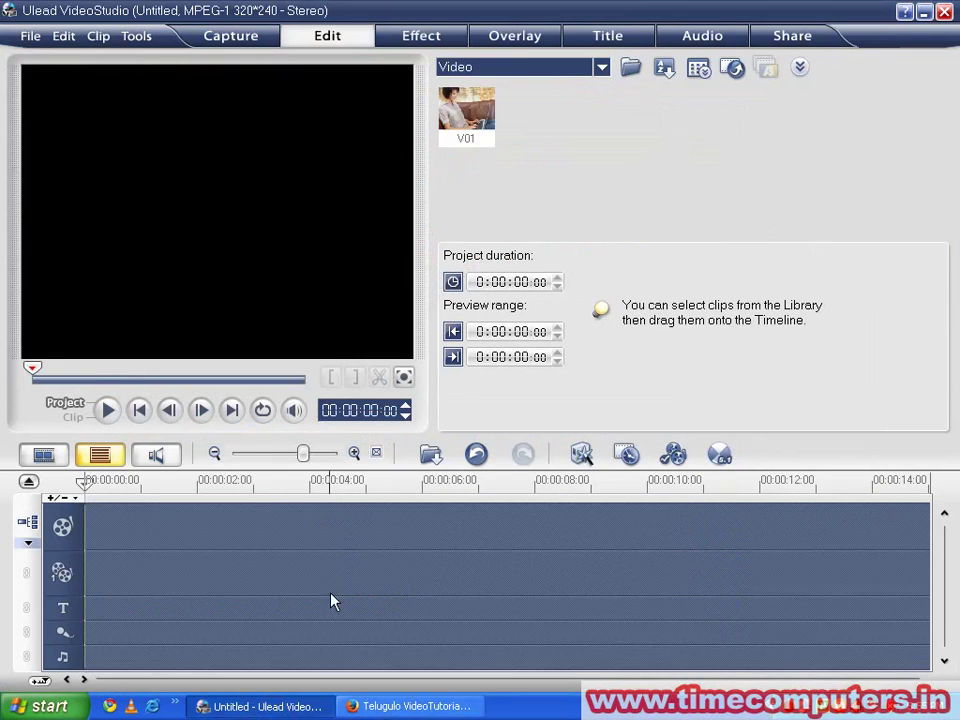
# Step: Insert the Chahu Main Yaa Naa video file (0:04:54:02 long) onto the timeline
pyautogui.rightClick(160, 524)
pyautogui.click(204, 534)
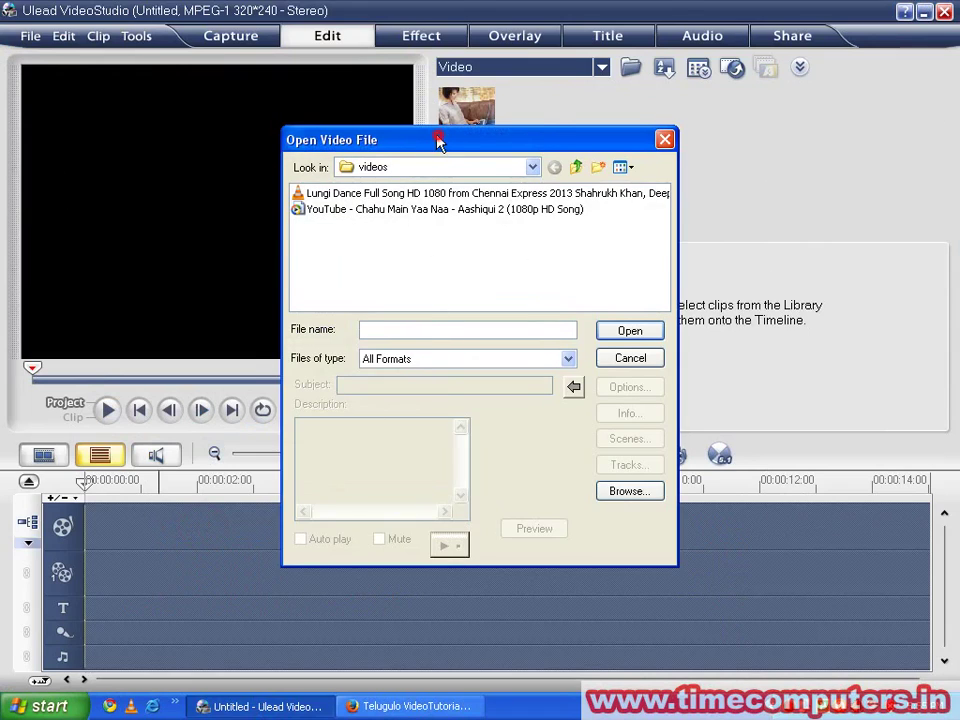
pyautogui.moveTo(437, 140); pyautogui.dragTo(376, 142)
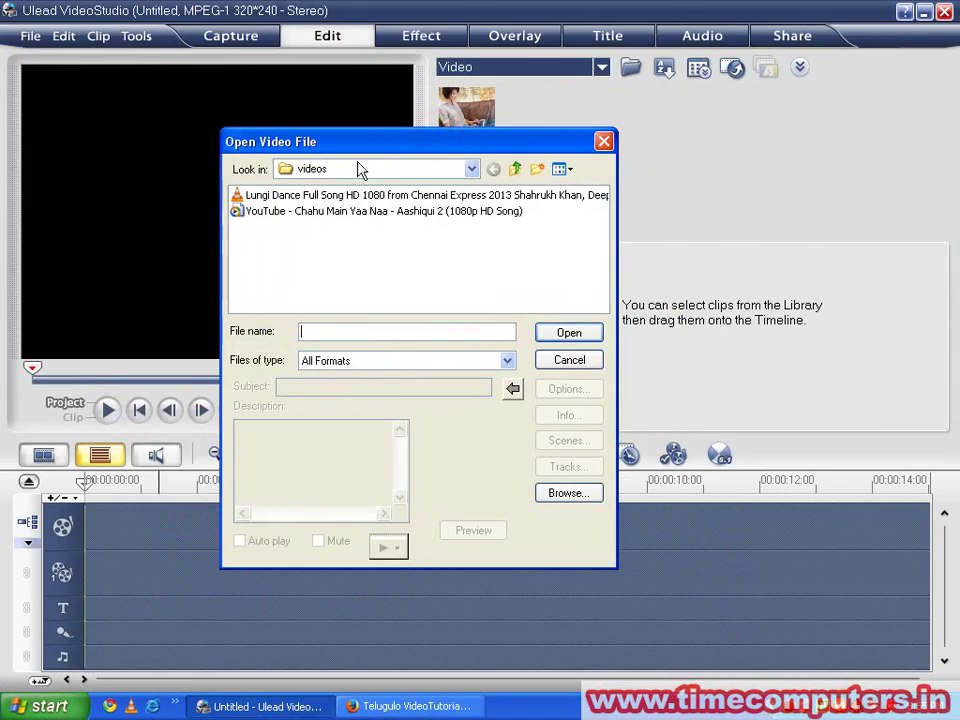
pyautogui.click(350, 213)
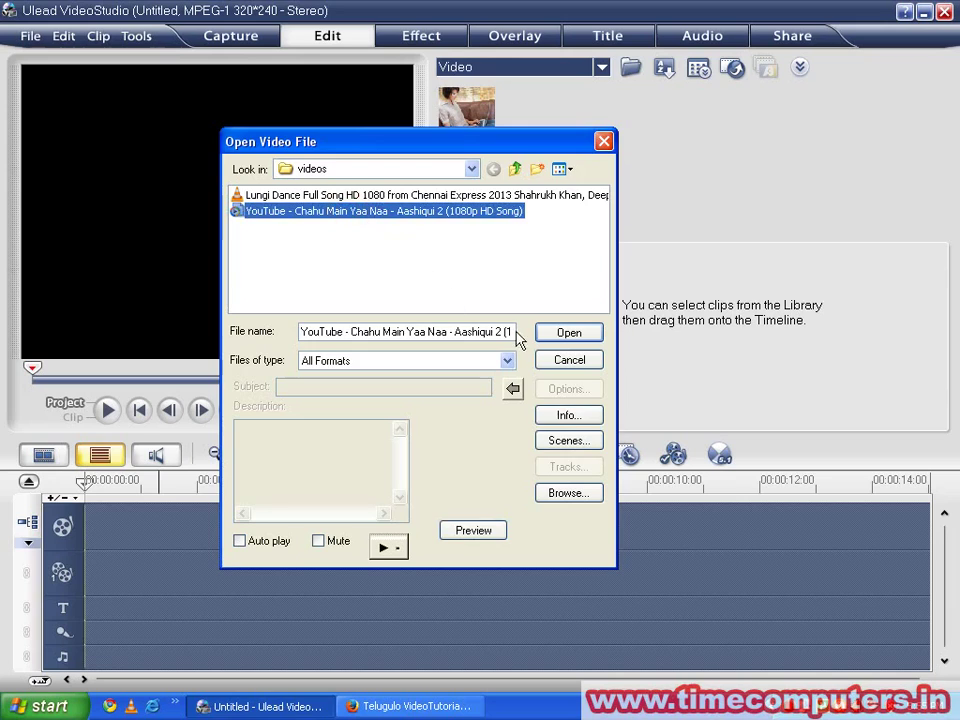
pyautogui.click(556, 337)
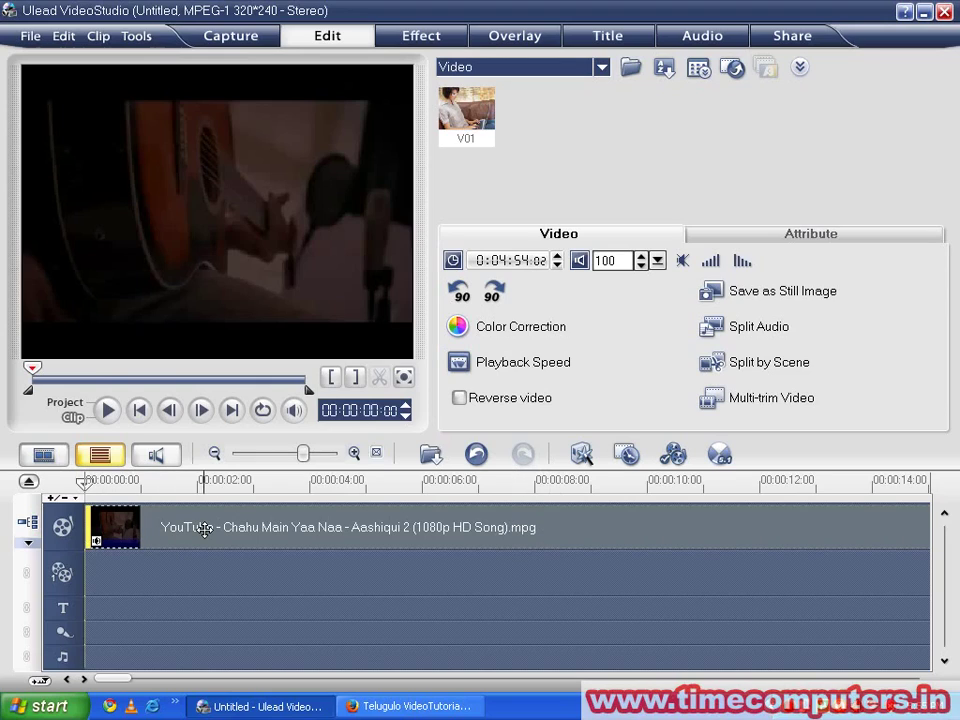
pyautogui.click(108, 410)
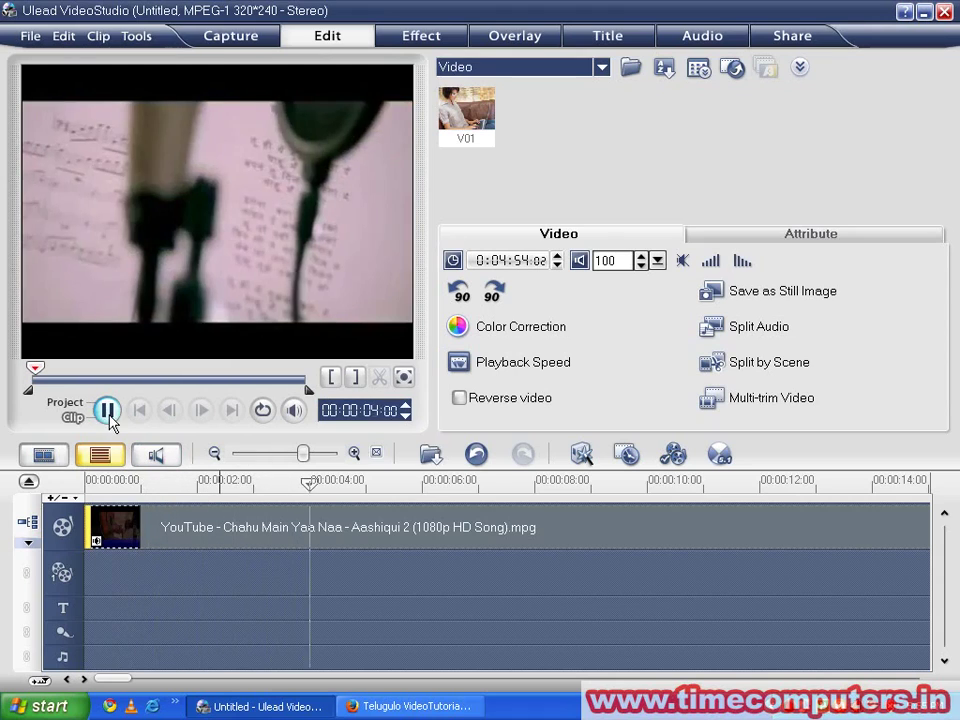
pyautogui.click(108, 411)
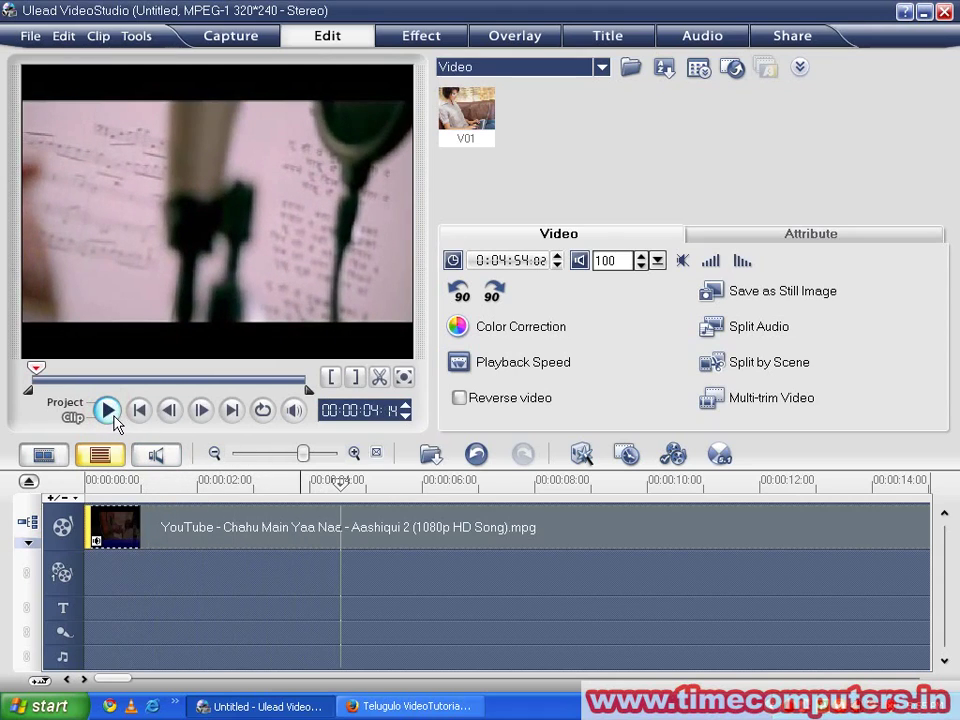
pyautogui.moveTo(338, 480)
pyautogui.mouseDown()
pyautogui.moveTo(570, 507)
pyautogui.moveTo(286, 527)
pyautogui.mouseUp()
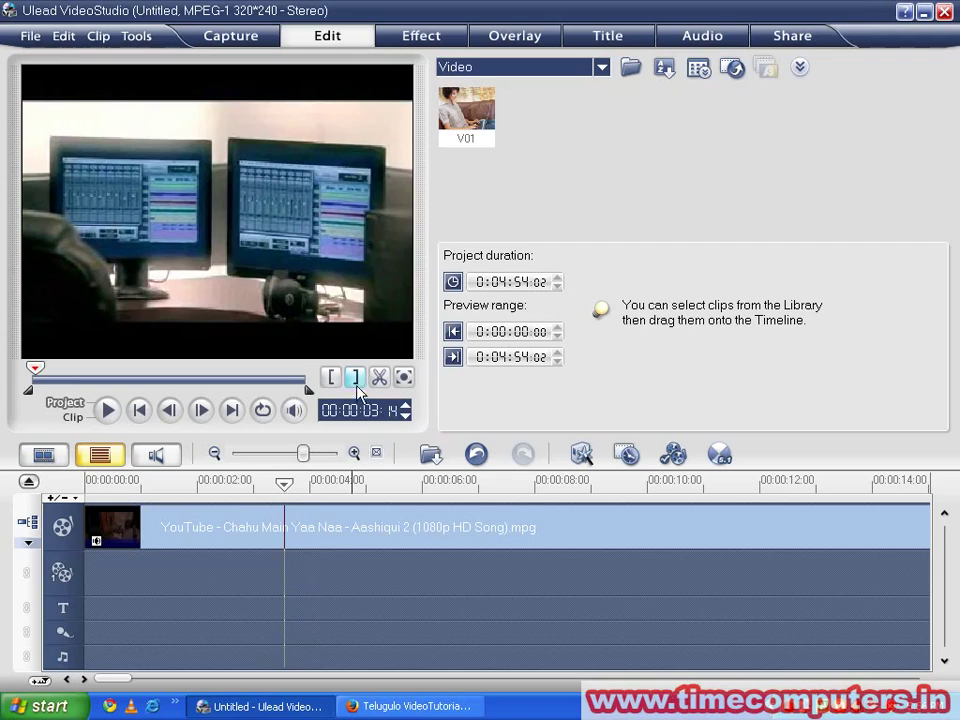
pyautogui.click(293, 410)
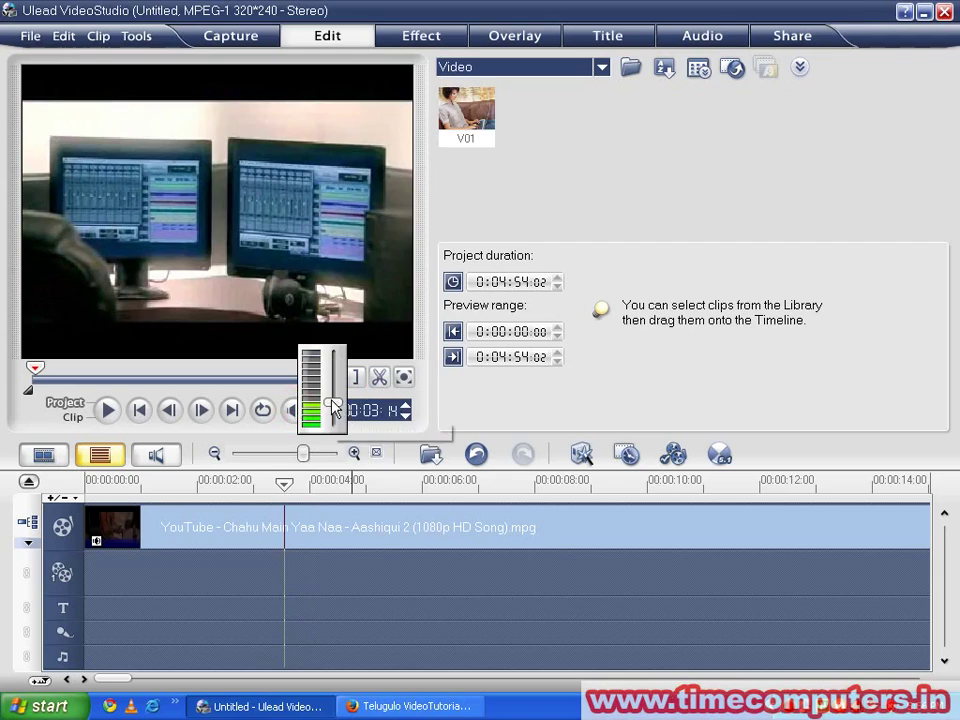
pyautogui.moveTo(336, 415); pyautogui.dragTo(339, 409)
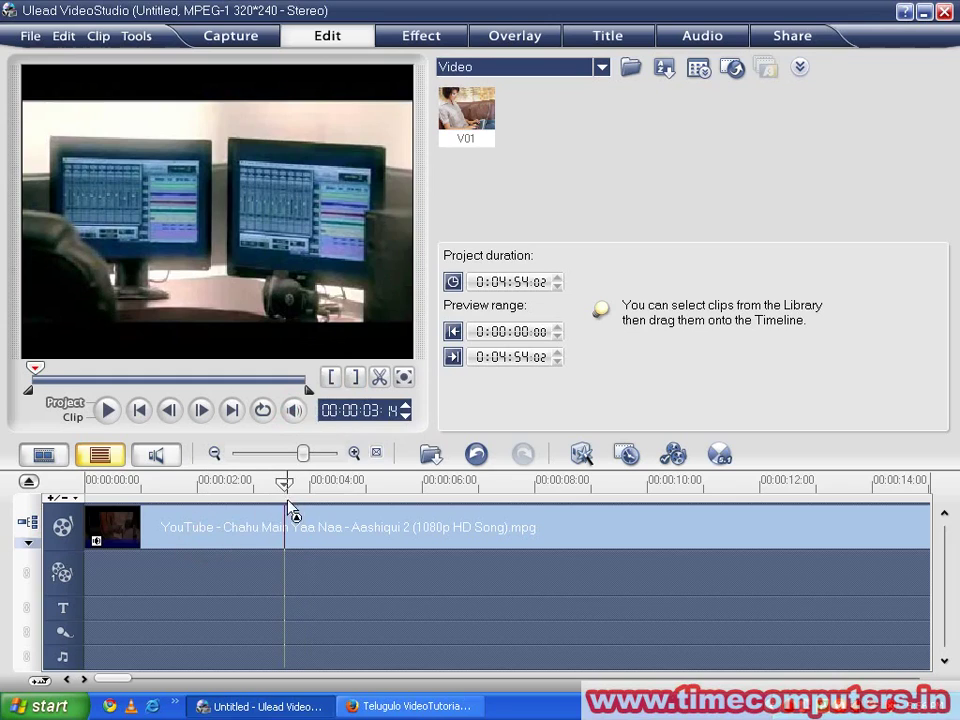
pyautogui.moveTo(285, 486); pyautogui.dragTo(80, 508)
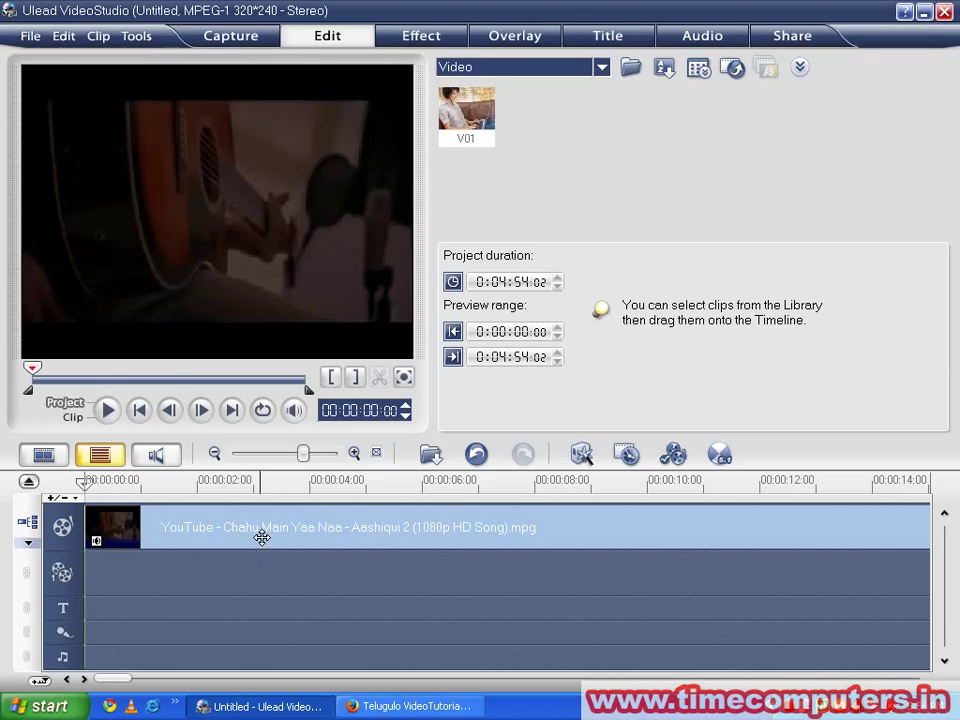
# Step: Split the song clip's audio off and delete it, then undo both changes
pyautogui.click(155, 525)
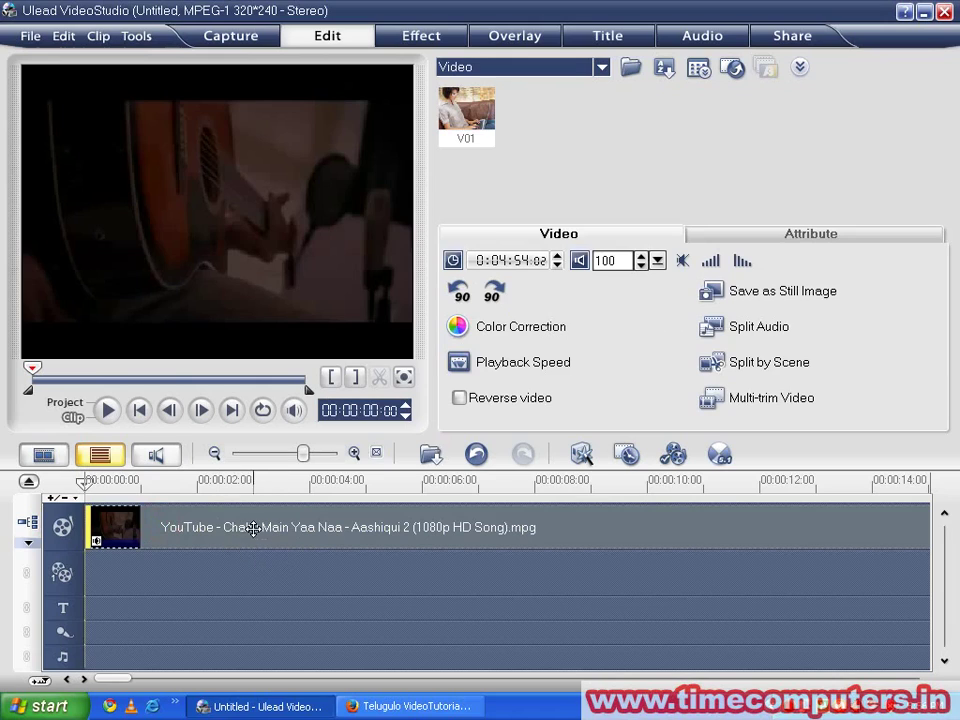
pyautogui.rightClick(333, 522)
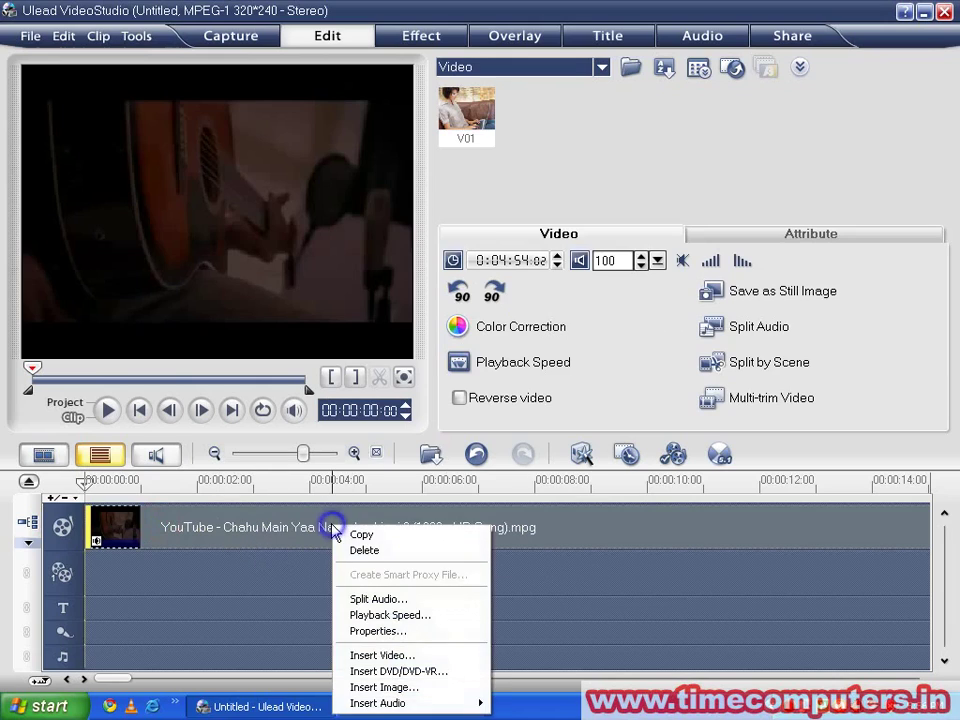
pyautogui.click(381, 602)
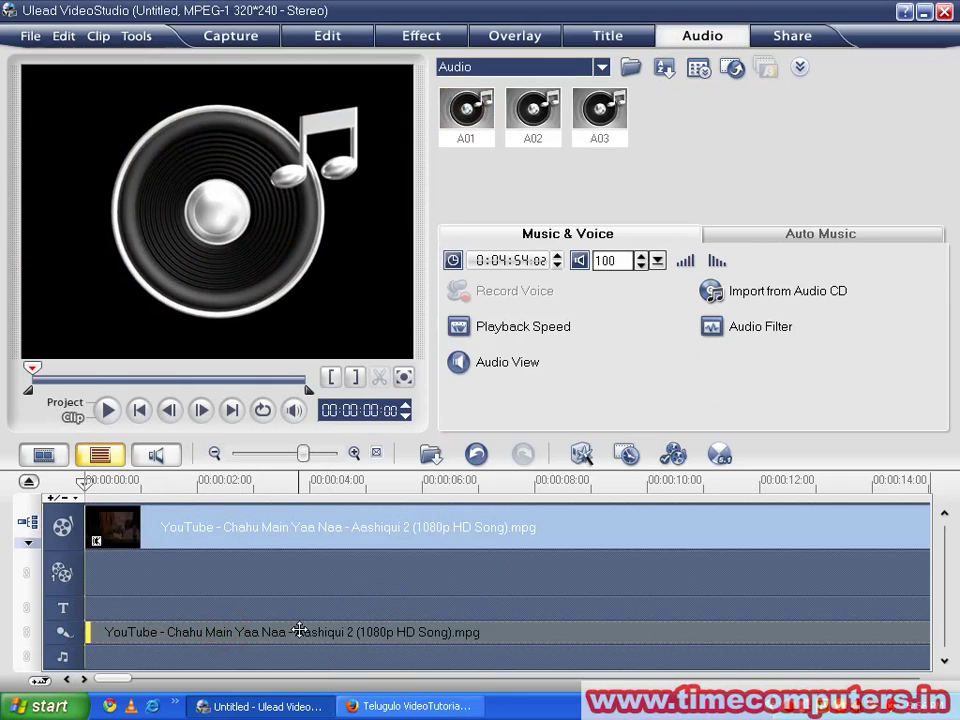
pyautogui.press('Delete')
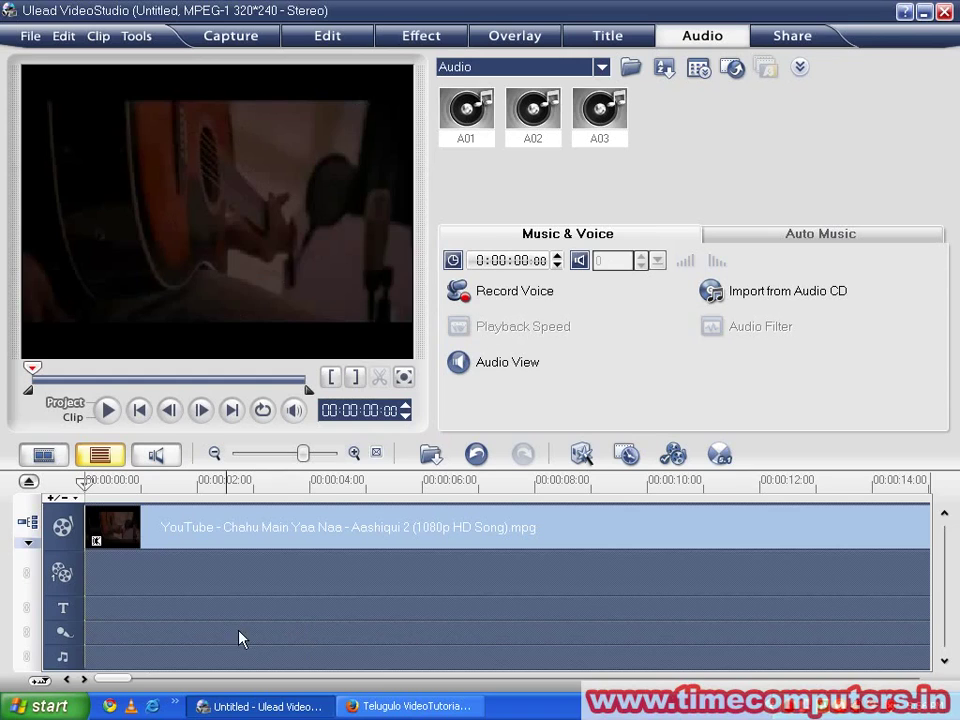
pyautogui.hotkey('ctrl', 'z')
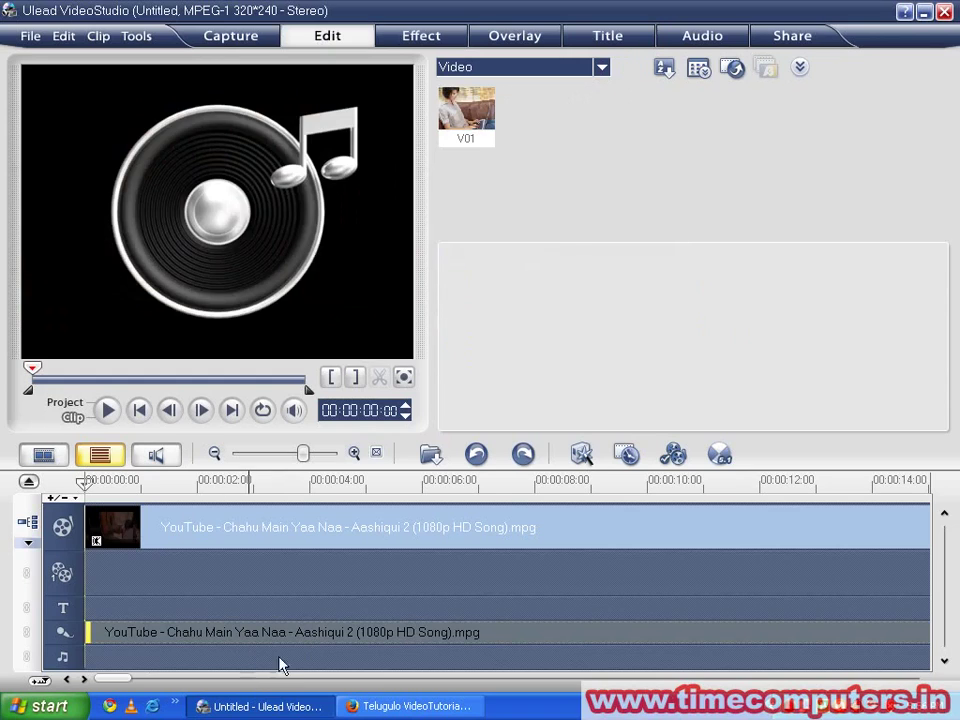
pyautogui.hotkey('ctrl', 'z')
# Step: Split the audio onto the voice track again and drag it off to delete it
pyautogui.rightClick(301, 527)
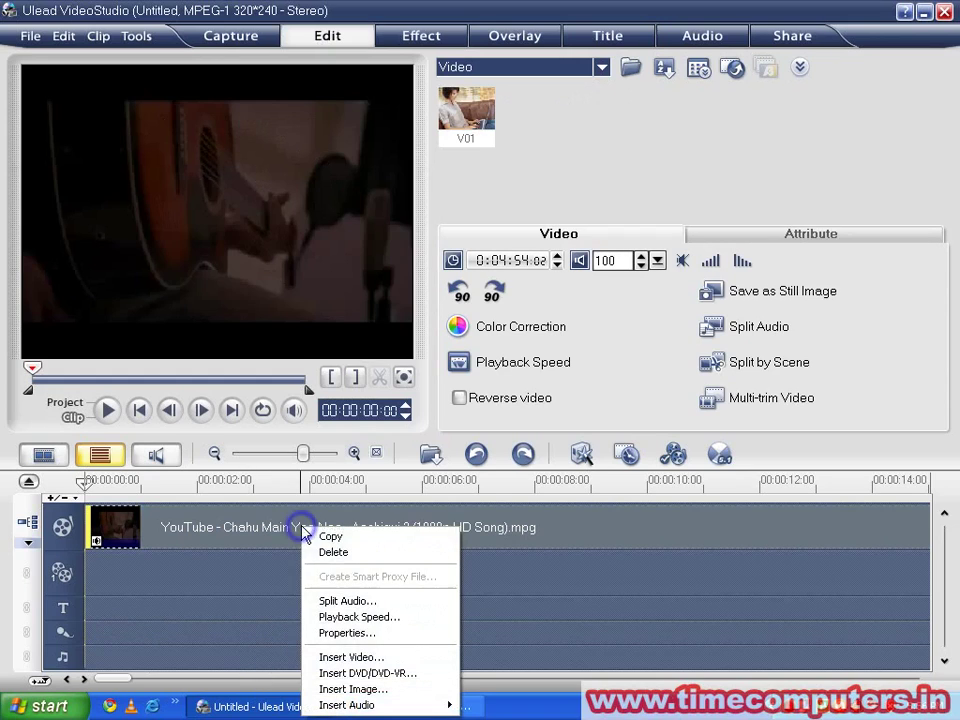
pyautogui.click(335, 601)
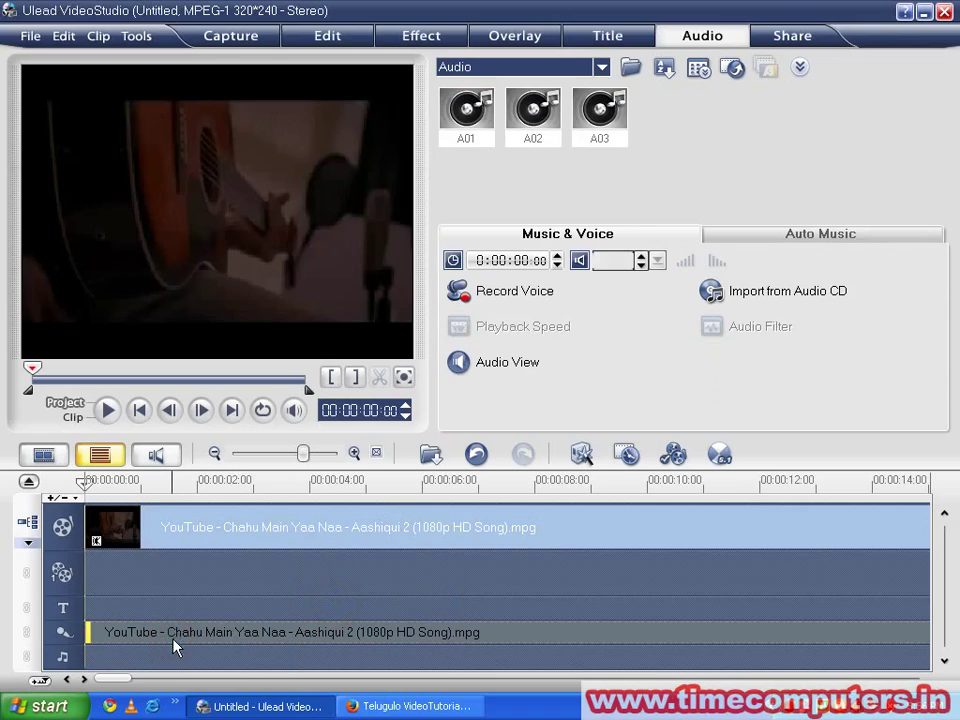
pyautogui.moveTo(172, 640); pyautogui.dragTo(106, 522)
# Step: Preview the remaining video clip, pause, and return the playhead to the start
pyautogui.click(106, 410)
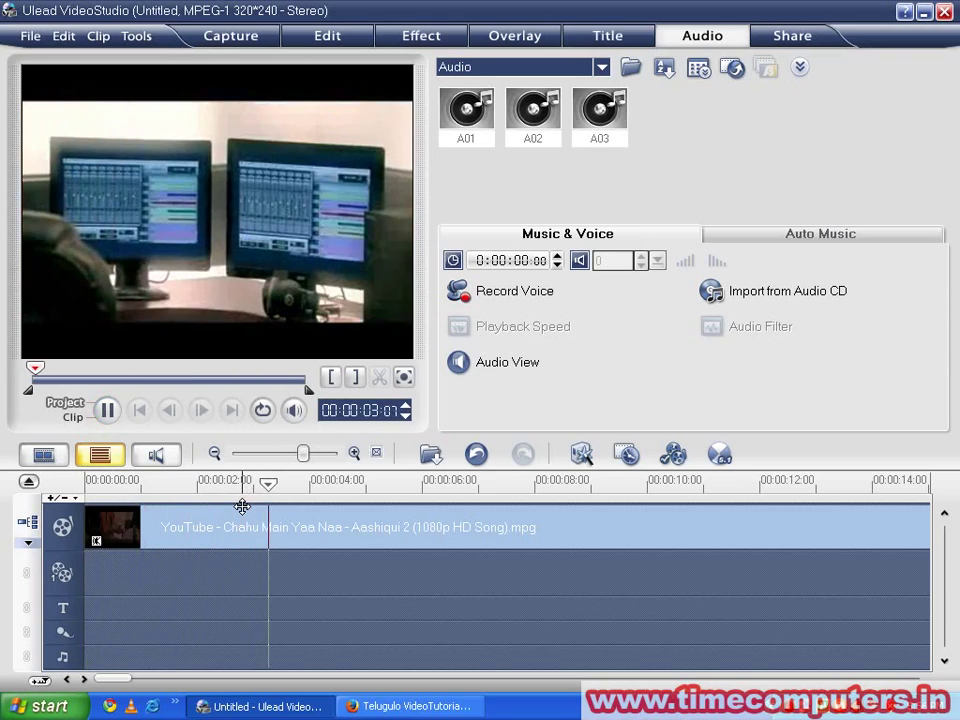
pyautogui.click(107, 410)
pyautogui.click(73, 416)
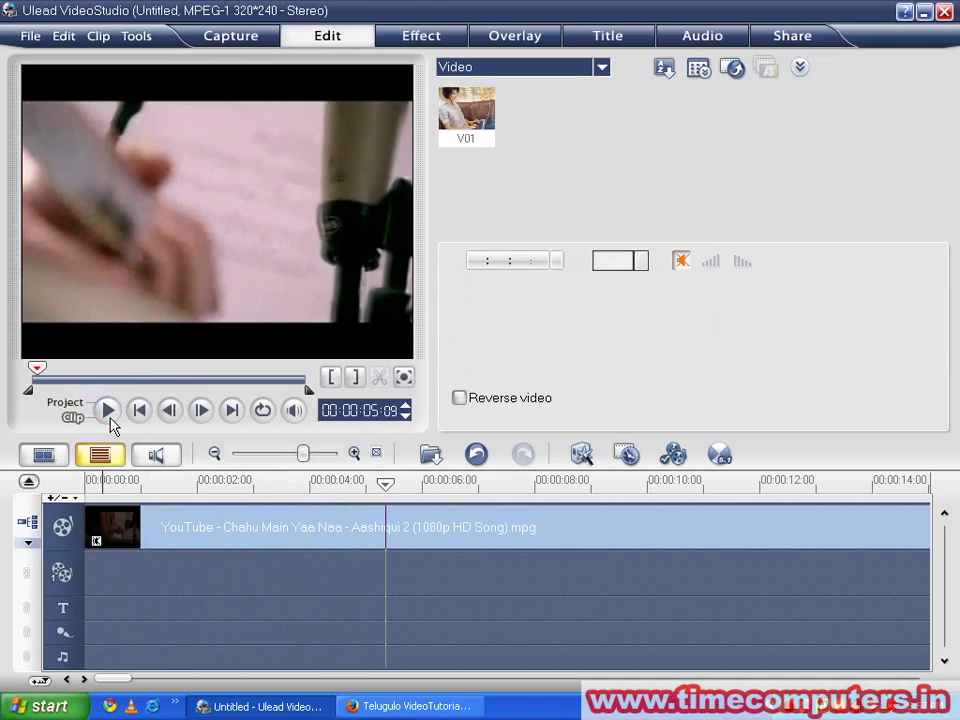
pyautogui.moveTo(118, 482); pyautogui.dragTo(86, 482)
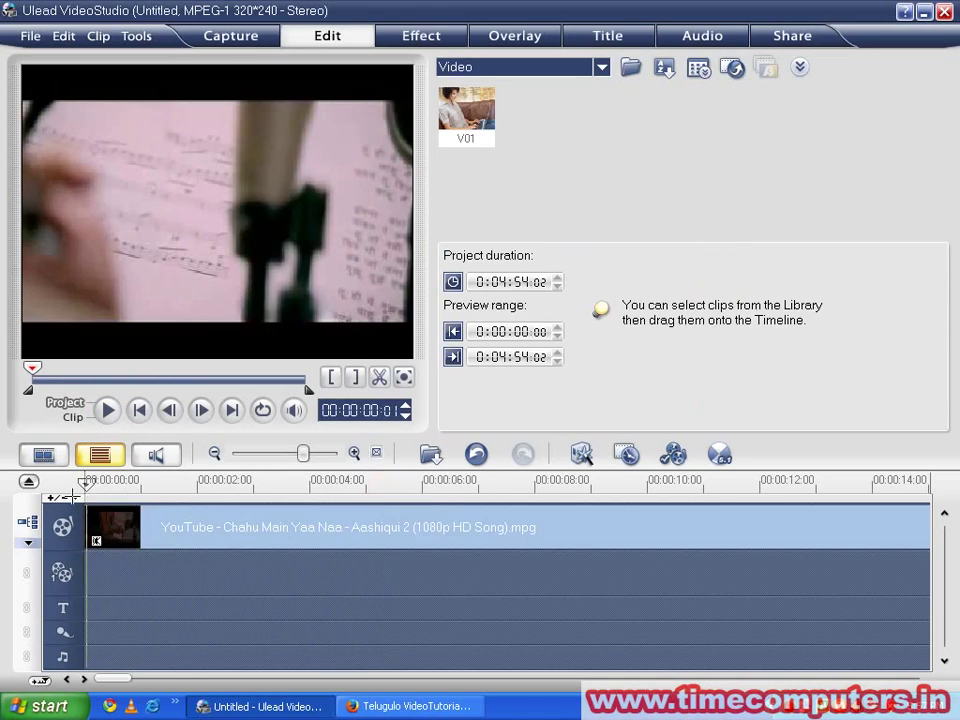
# Step: Start inserting audio to the music track and browse to the hafiz (E:) drive
pyautogui.rightClick(113, 658)
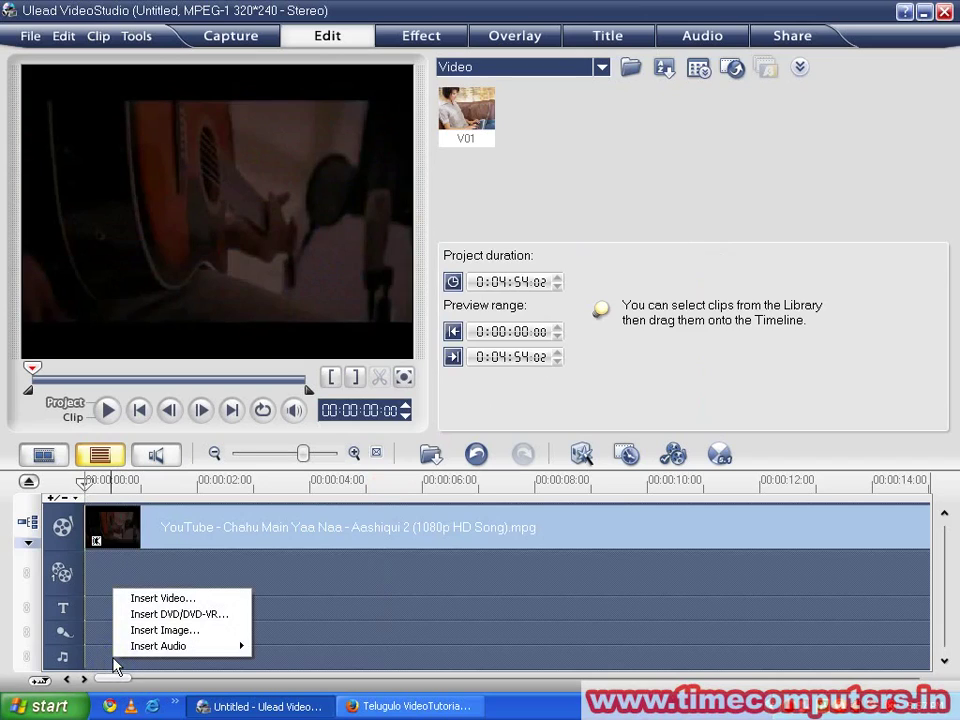
pyautogui.moveTo(131, 652)
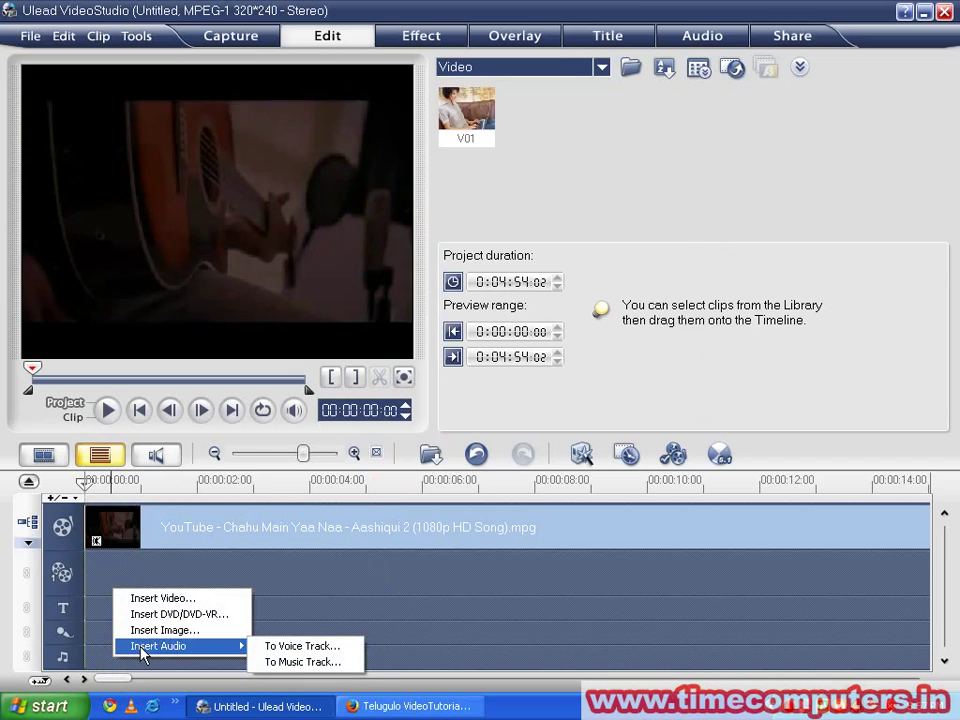
pyautogui.click(320, 662)
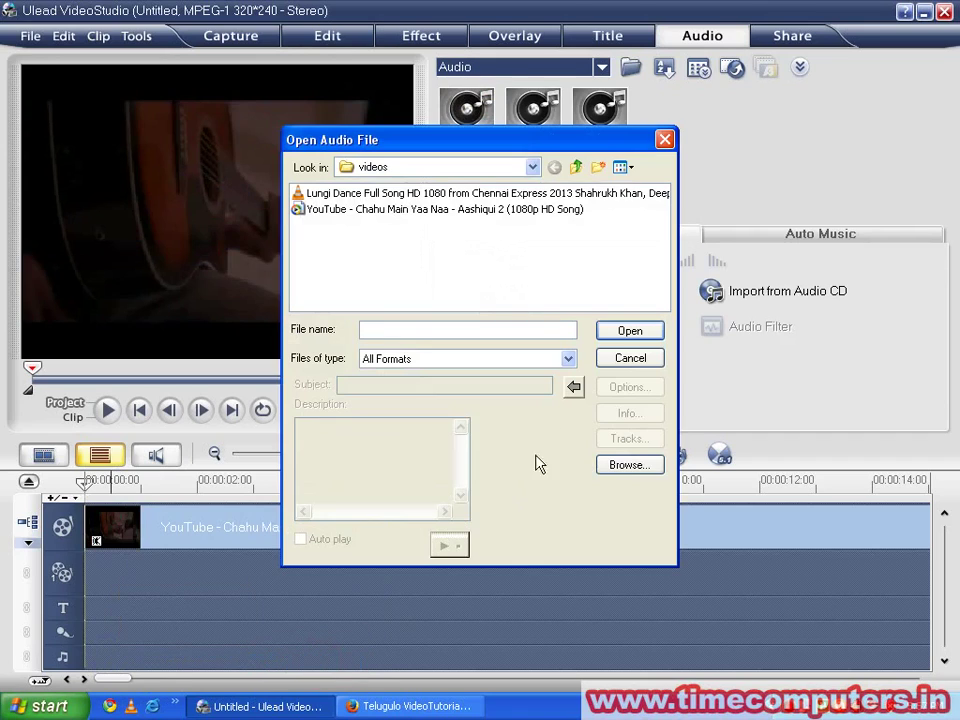
pyautogui.click(535, 164)
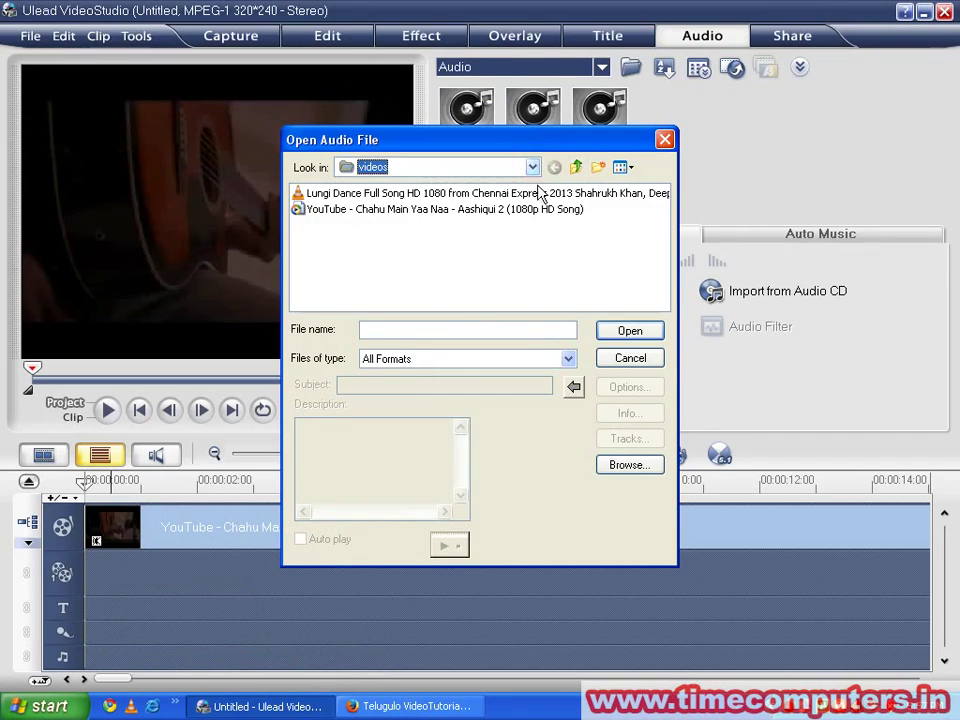
pyautogui.click(533, 167)
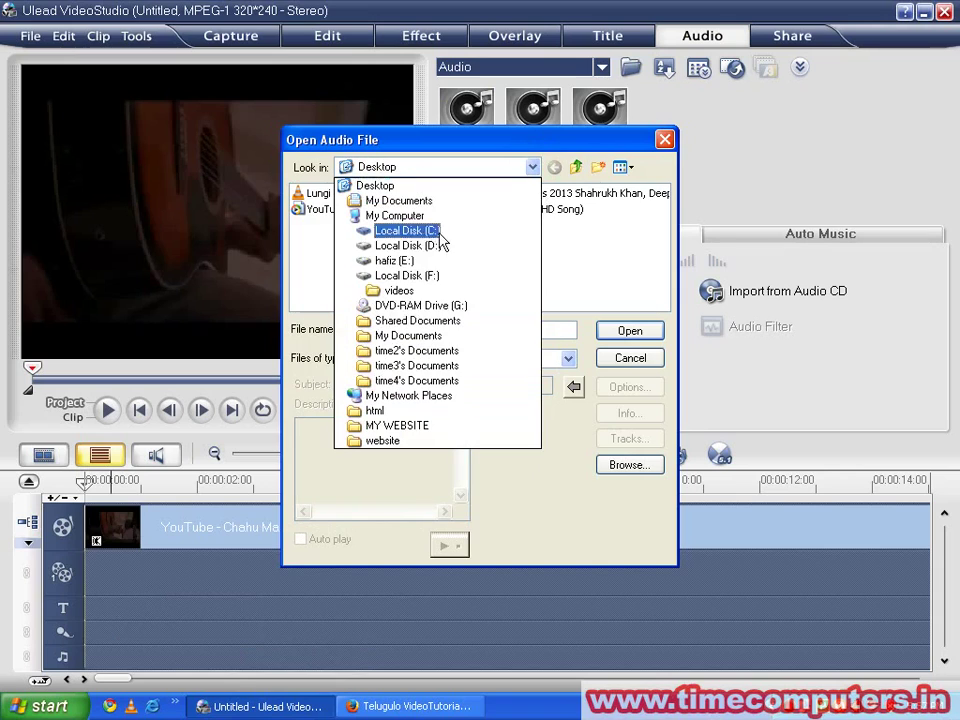
pyautogui.click(420, 254)
# Step: Go to Songs > 7th Sense (2011) and add 01 - Oh Ringa Ringa
pyautogui.scroll(-3, 332, 252)
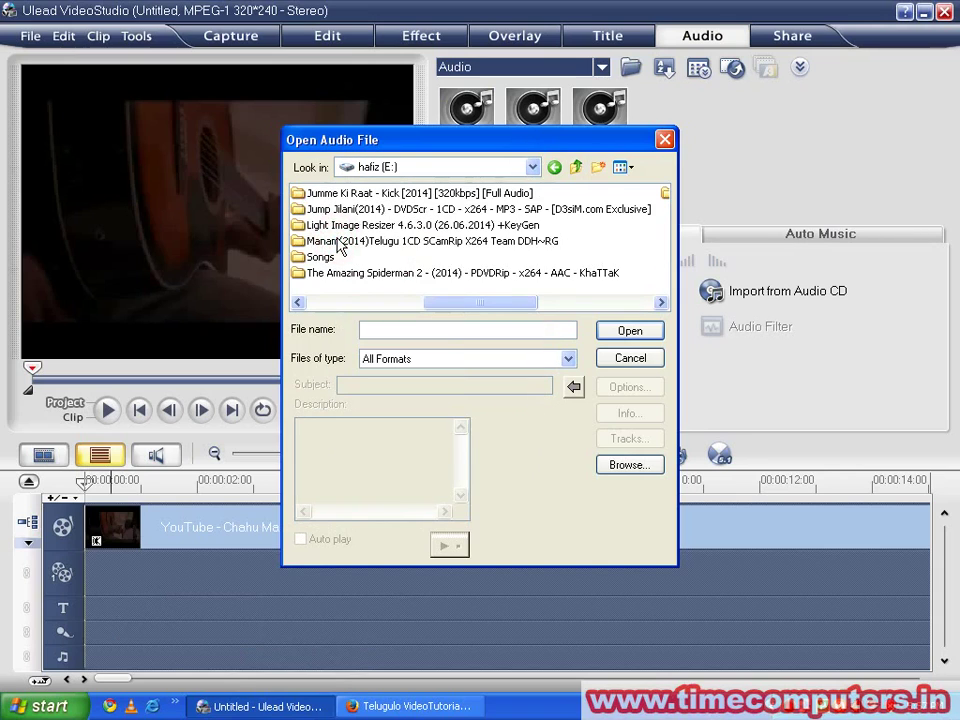
pyautogui.scroll(-3, 335, 247)
pyautogui.scroll(5, 333, 250)
pyautogui.doubleClick(320, 254)
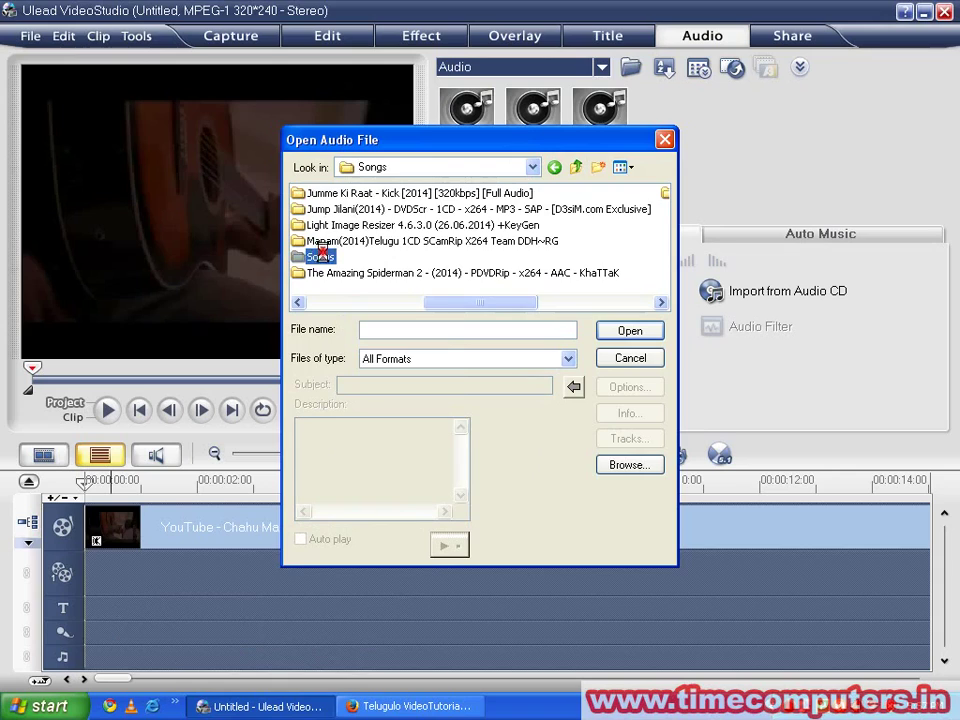
pyautogui.click(328, 209)
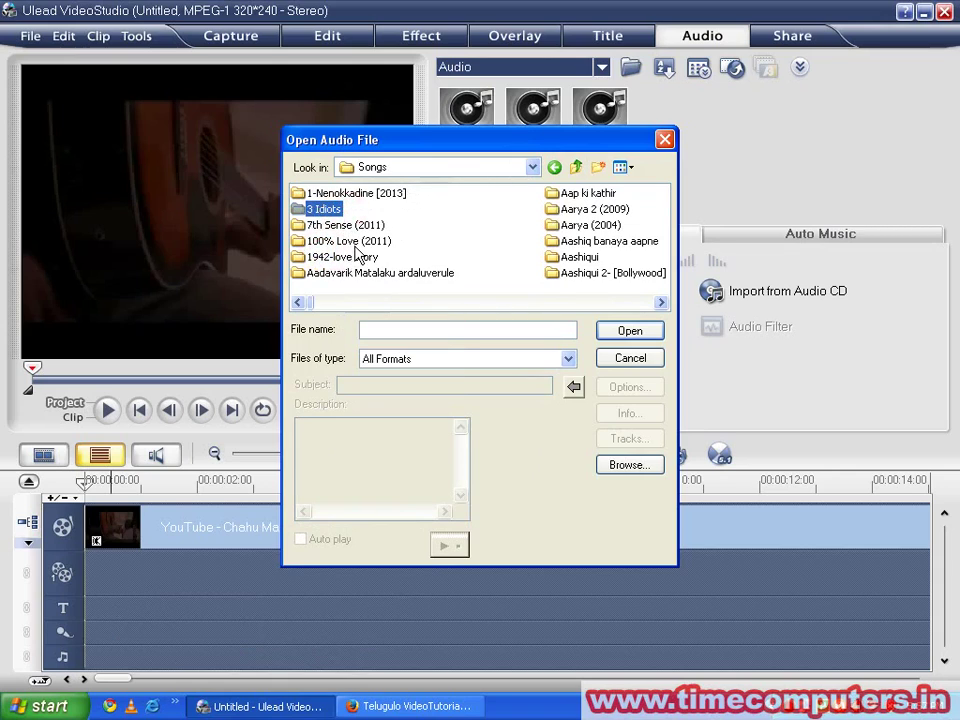
pyautogui.doubleClick(344, 226)
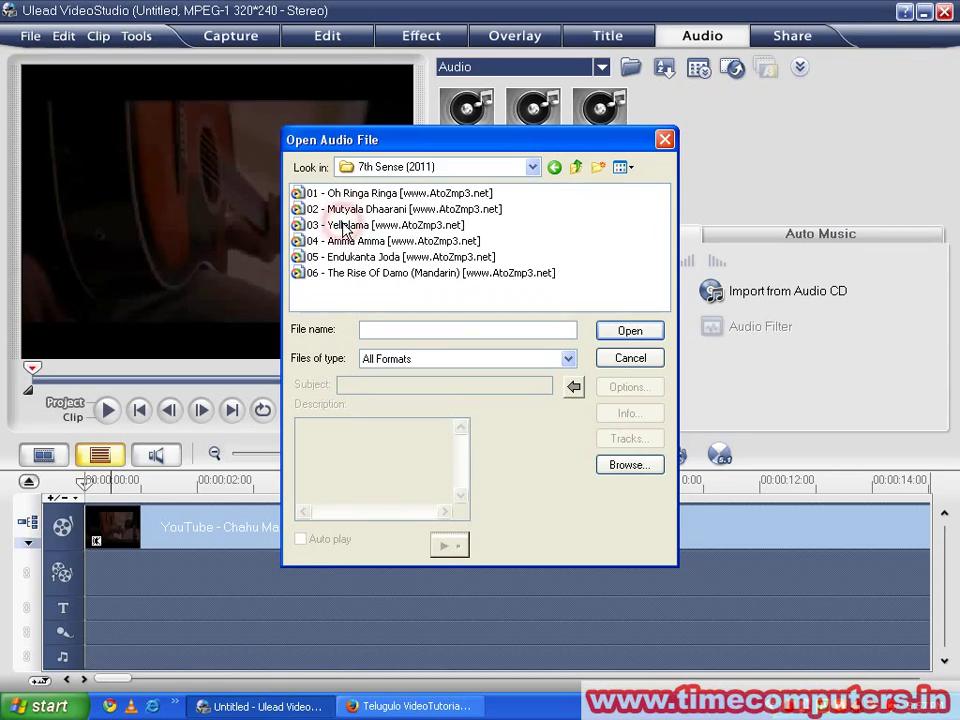
pyautogui.doubleClick(407, 195)
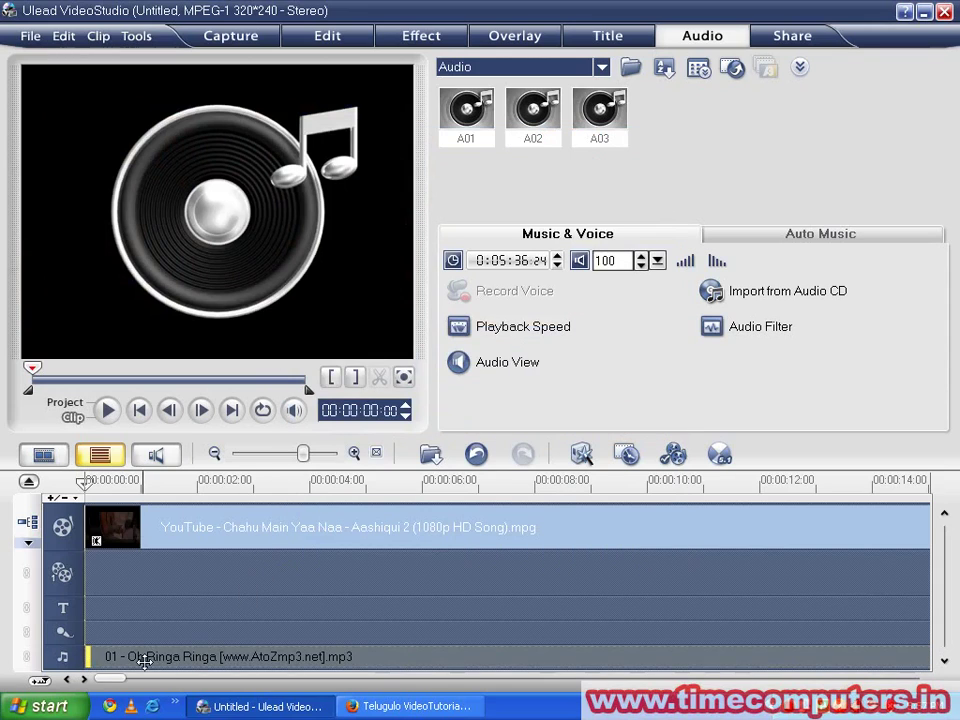
# Step: Play the whole project with the Oh Ringa Ringa music, then stop at 00:00:13:16
pyautogui.click(86, 481)
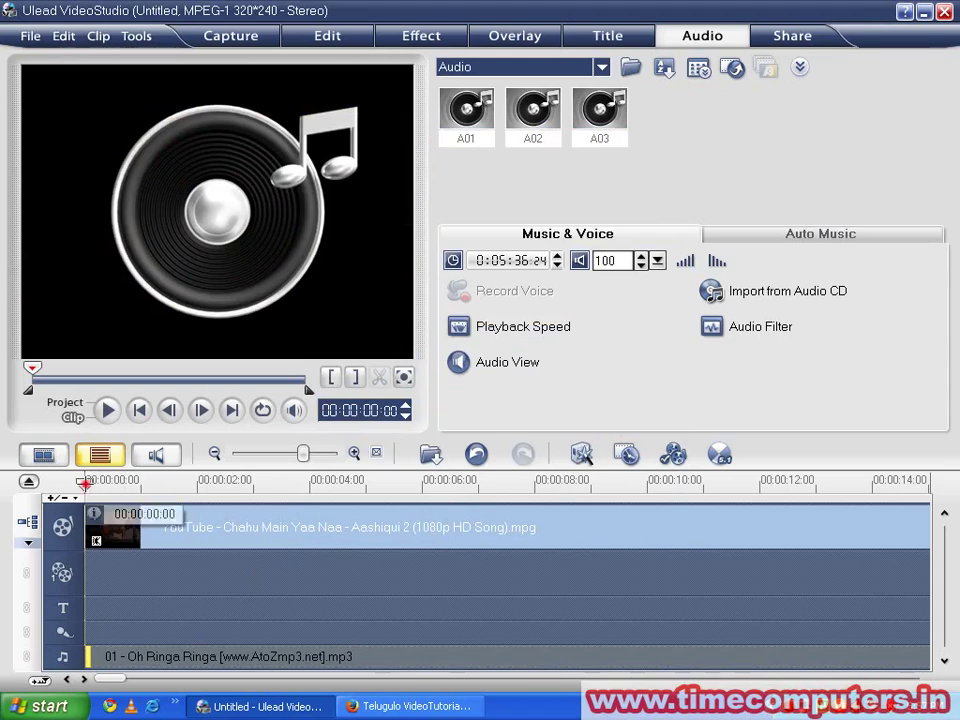
pyautogui.click(107, 412)
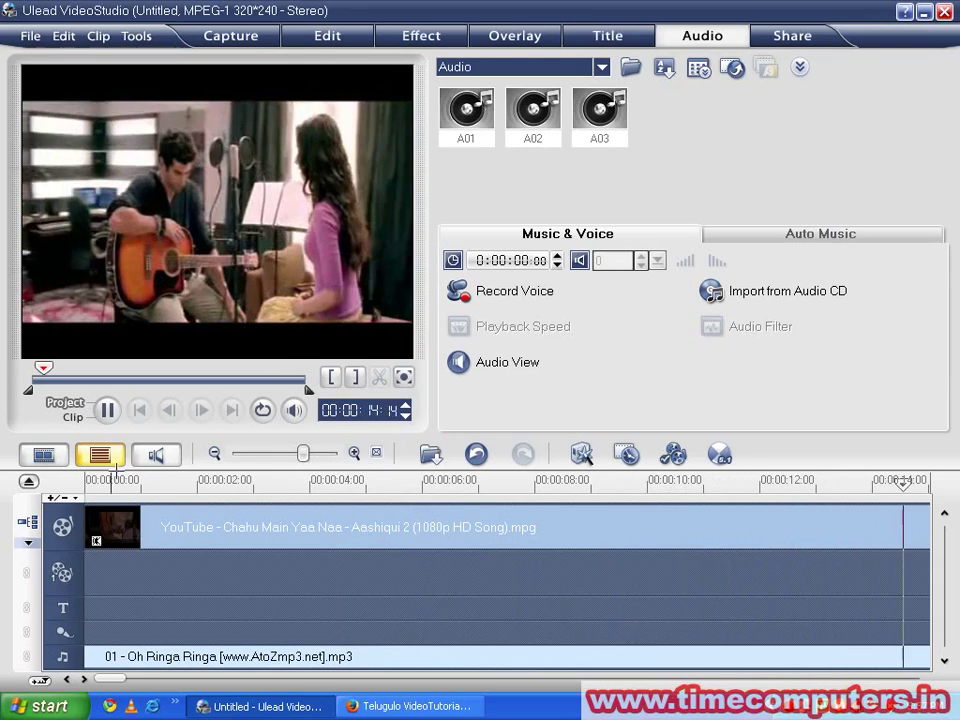
pyautogui.click(107, 410)
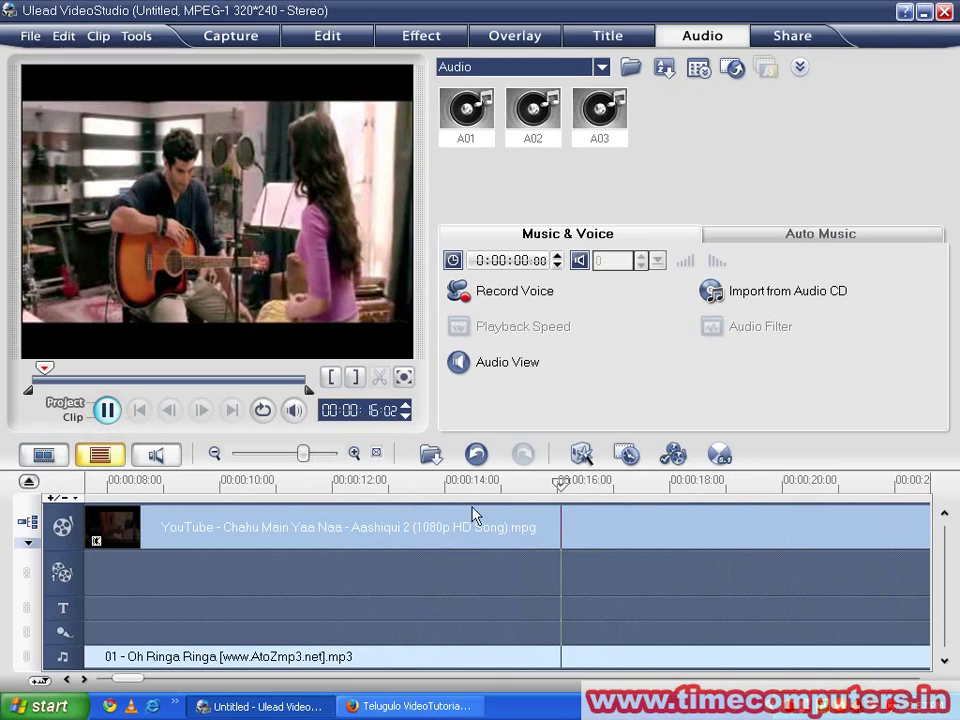
pyautogui.moveTo(561, 483)
pyautogui.mouseDown()
pyautogui.moveTo(92, 558)
pyautogui.moveTo(423, 592)
pyautogui.moveTo(425, 600)
pyautogui.mouseUp()
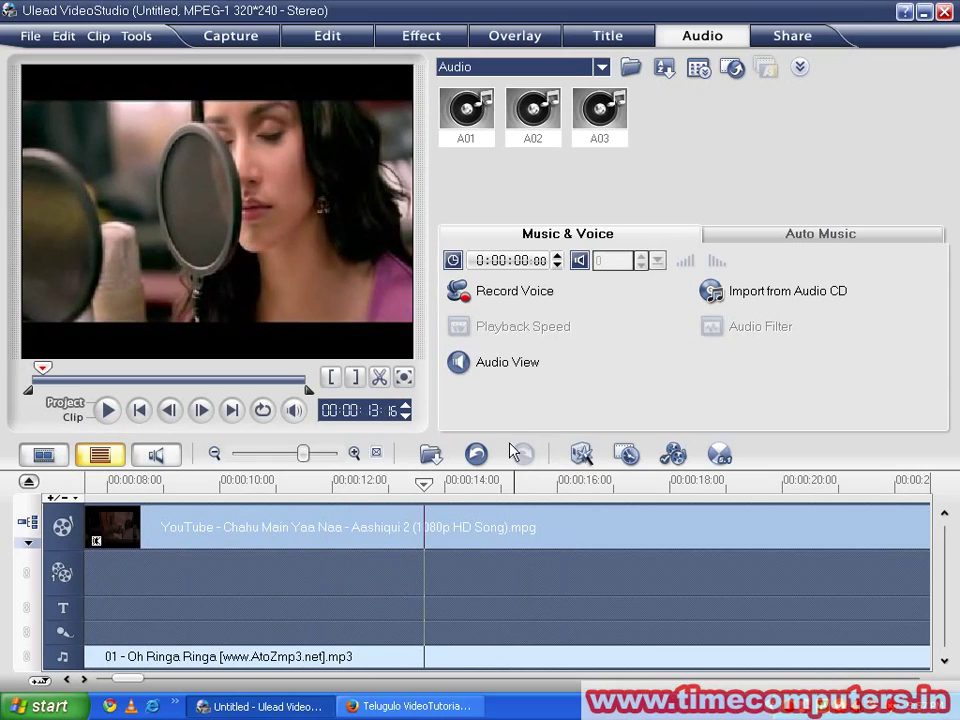
# Step: Split the Oh Ringa Ringa music at 13 seconds, delete the opening piece, and move the rest to zero
pyautogui.click(379, 385)
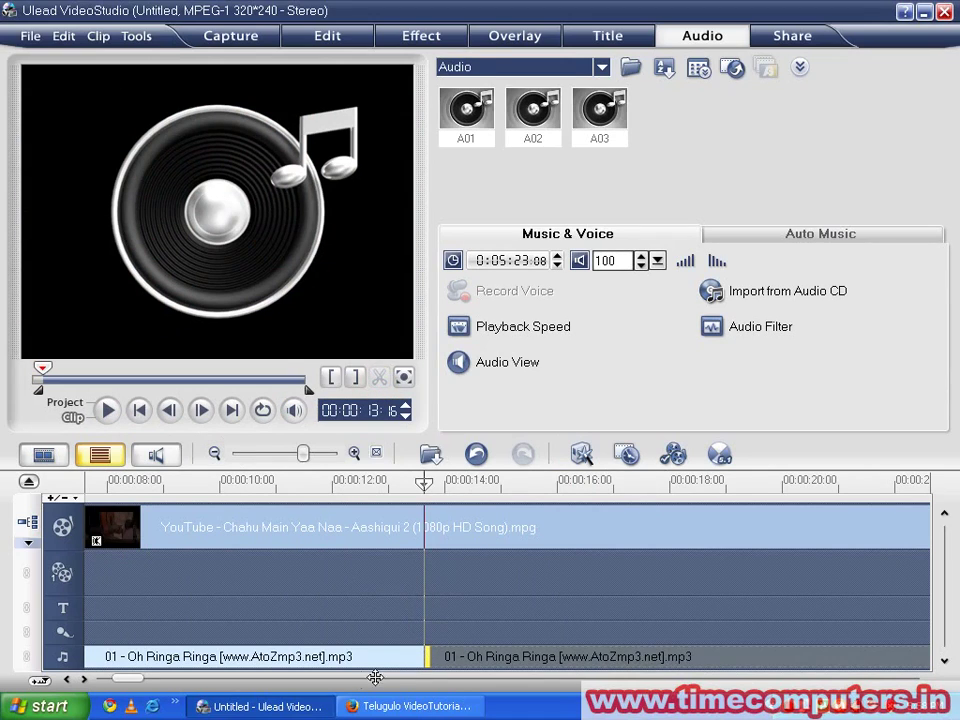
pyautogui.click(273, 658)
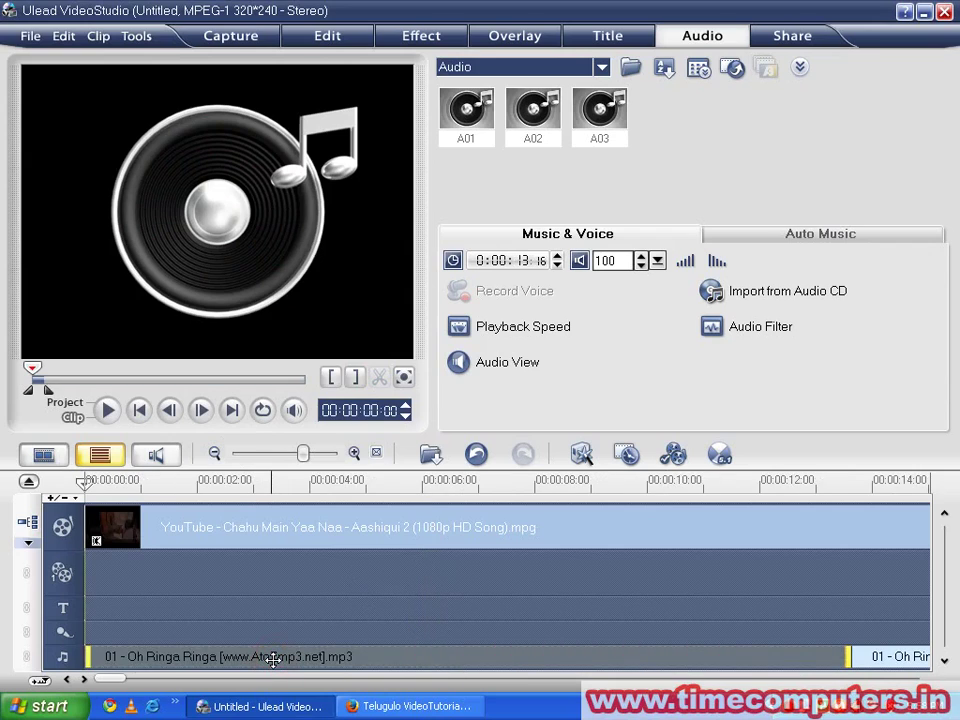
pyautogui.press('Delete')
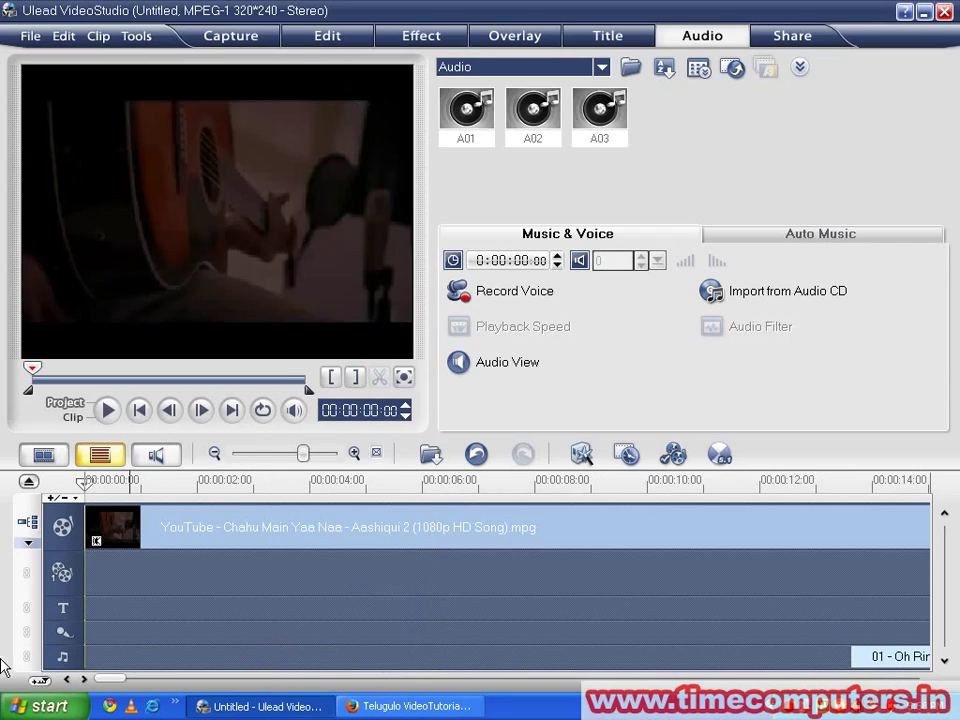
pyautogui.click(880, 657)
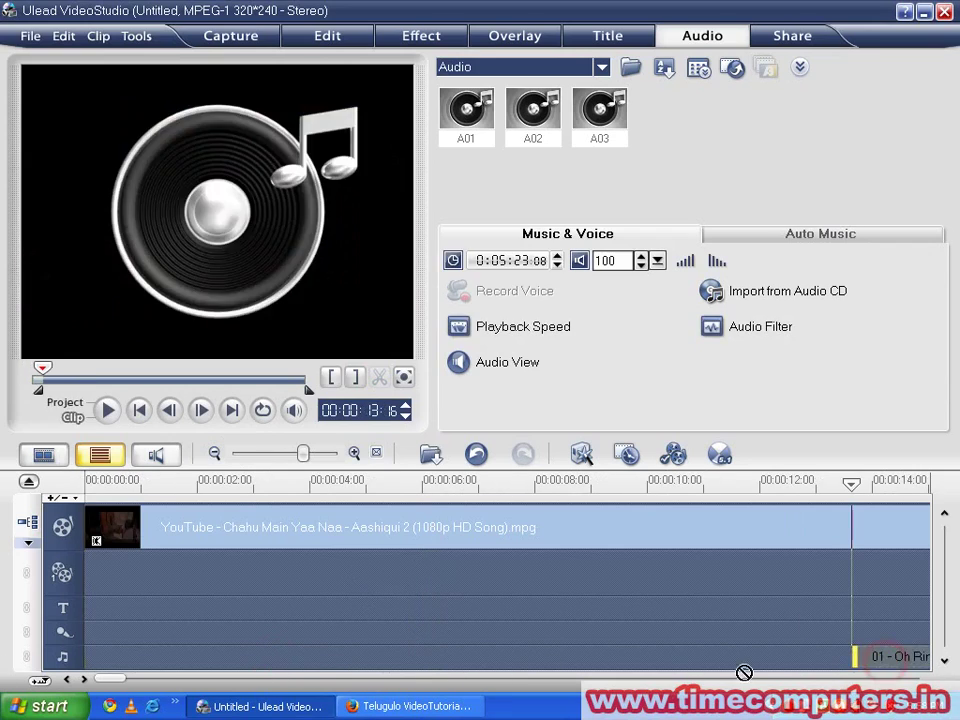
pyautogui.moveTo(887, 652)
pyautogui.mouseDown()
pyautogui.moveTo(122, 672)
pyautogui.moveTo(120, 660)
pyautogui.mouseUp()
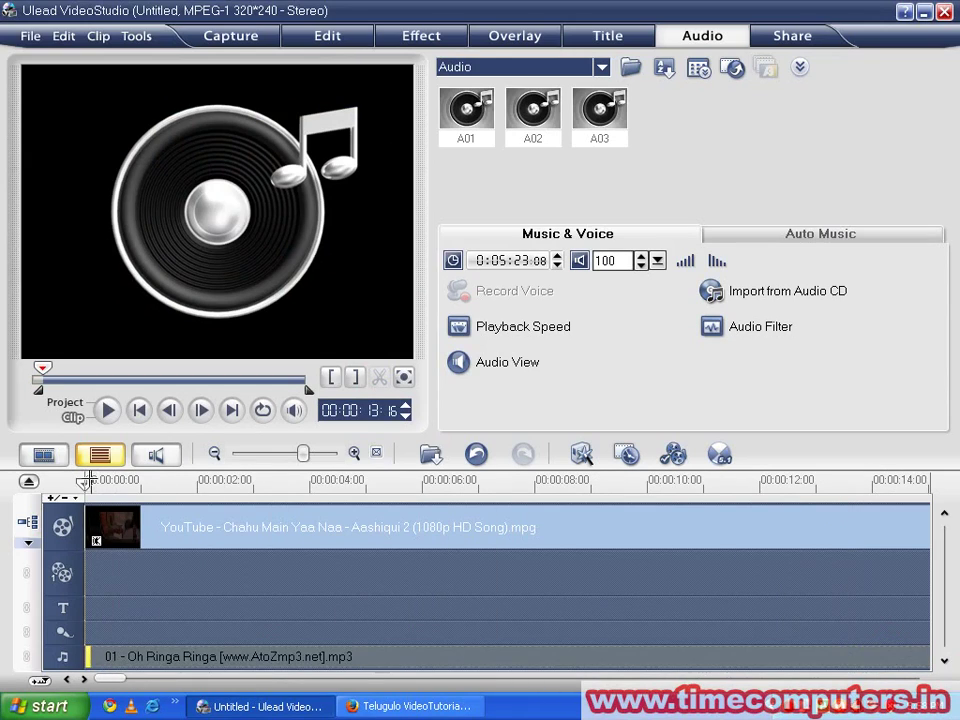
# Step: Play the project, move back to about 4 seconds, and split the music clip there
pyautogui.click(64, 402)
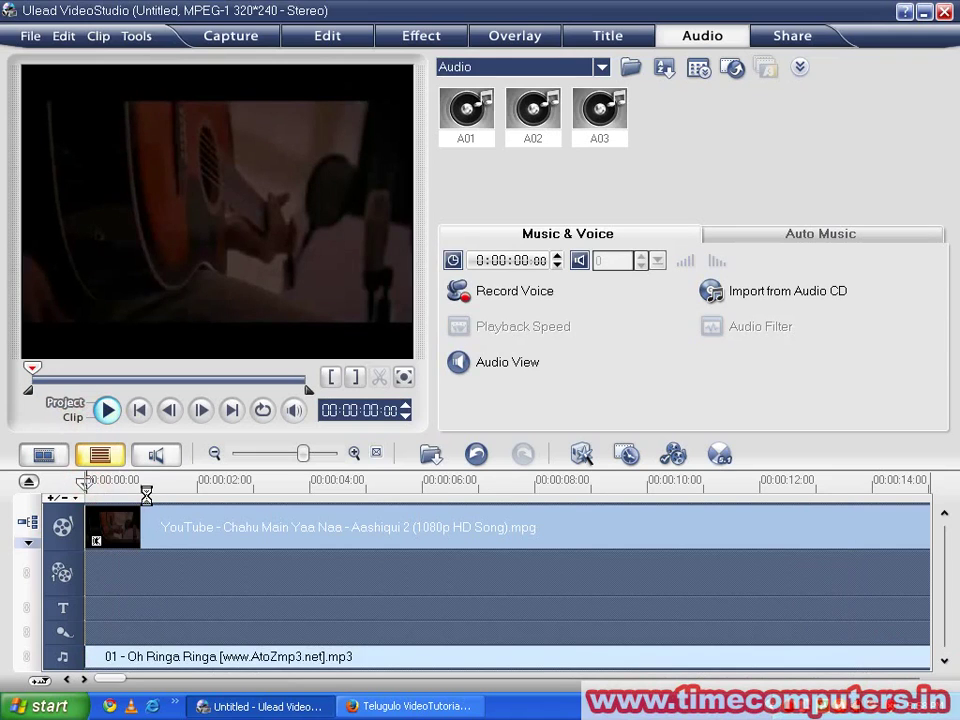
pyautogui.press('space')
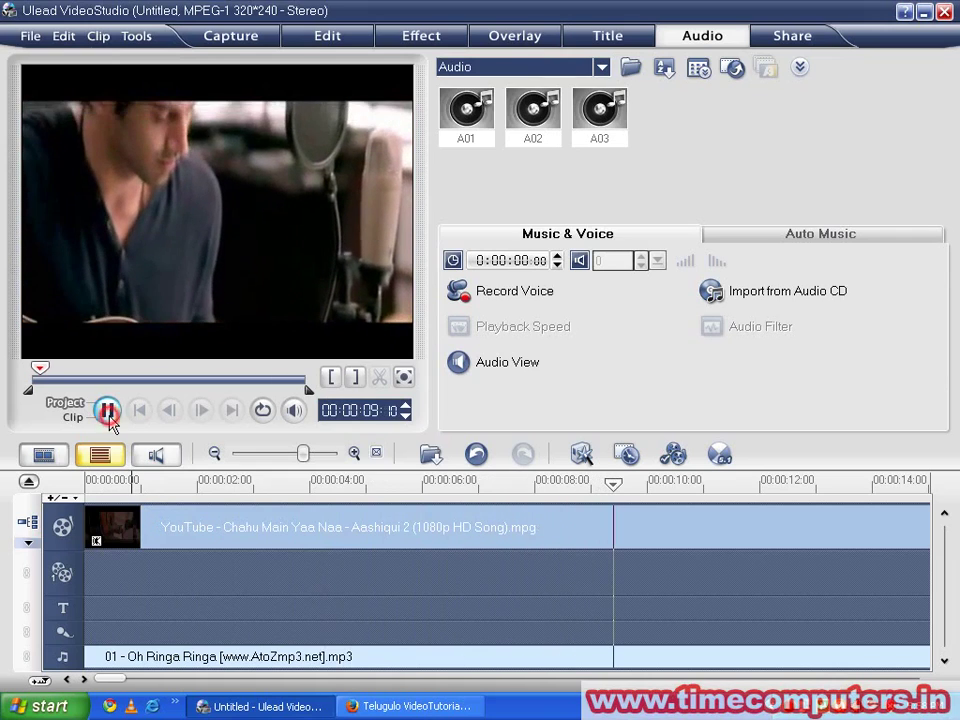
pyautogui.moveTo(614, 484)
pyautogui.mouseDown()
pyautogui.moveTo(183, 535)
pyautogui.moveTo(330, 507)
pyautogui.mouseUp()
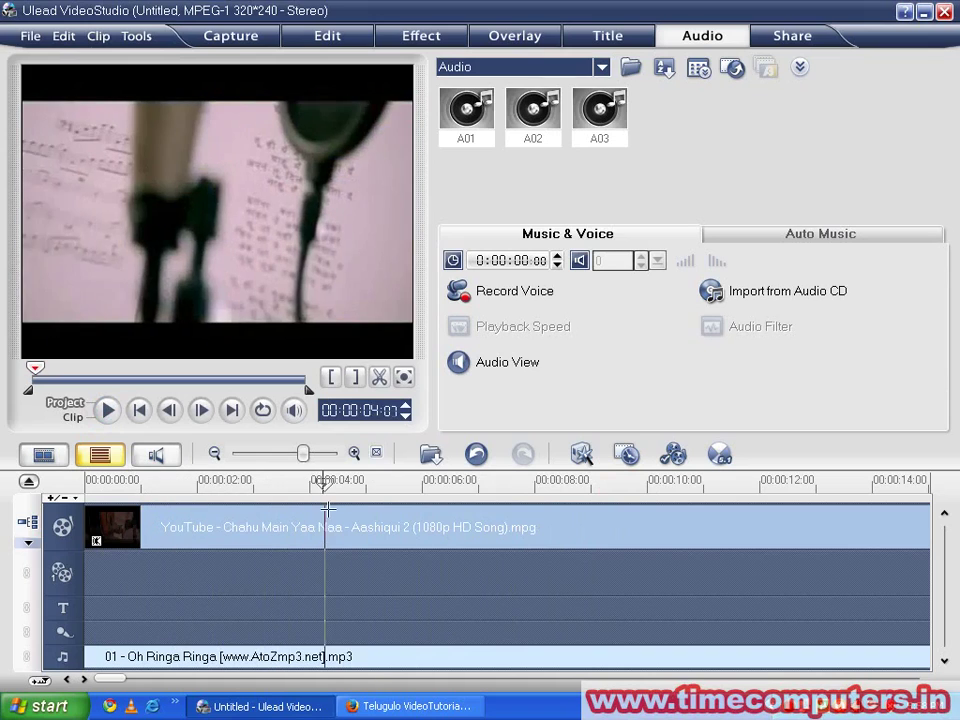
pyautogui.click(372, 381)
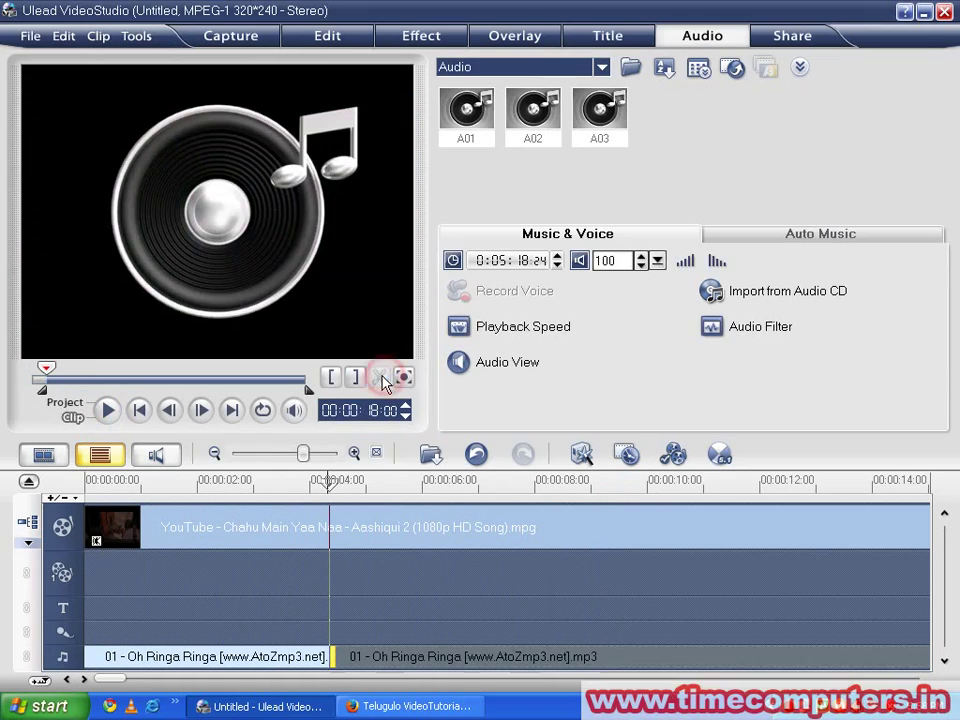
pyautogui.click(281, 527)
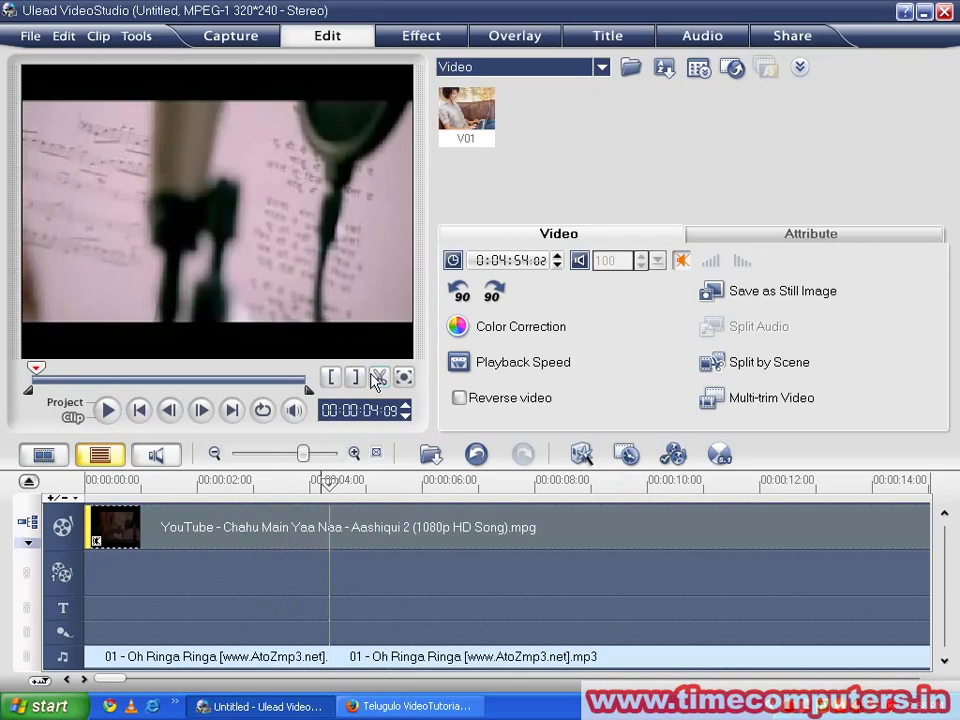
# Step: Split the song video at 4 seconds, delete its first part, and play the preview
pyautogui.click(375, 376)
pyautogui.click(247, 535)
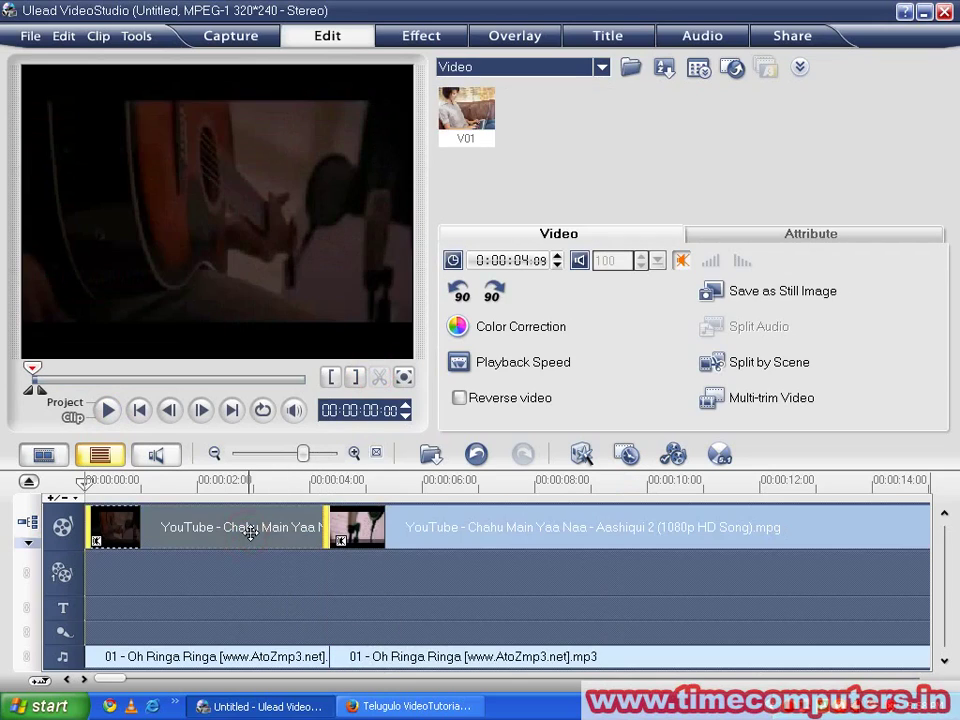
pyautogui.press('Delete')
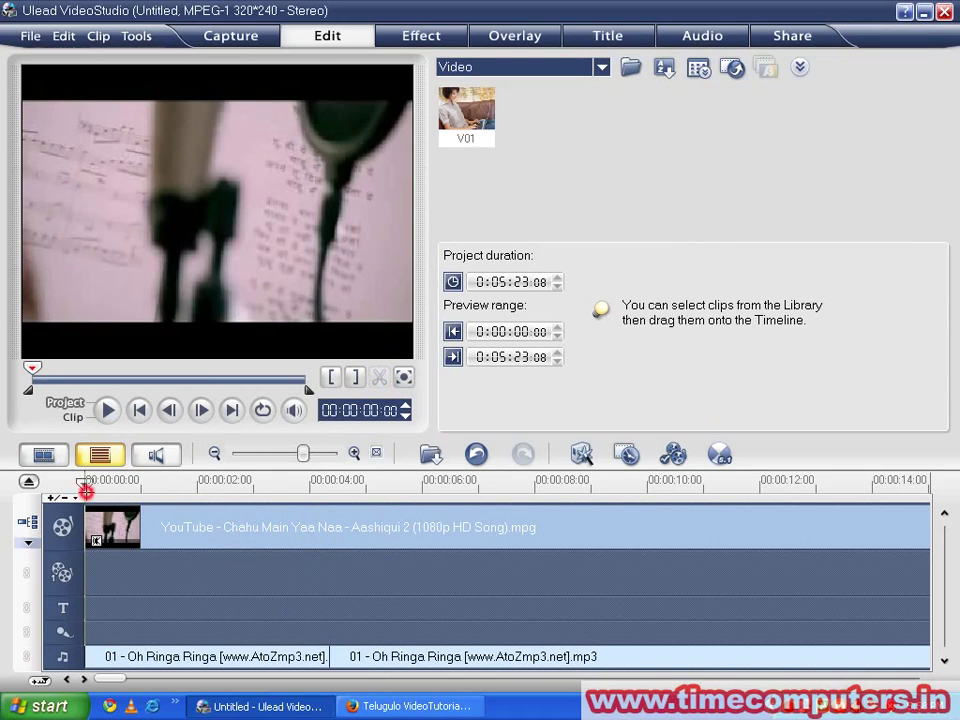
pyautogui.click(104, 409)
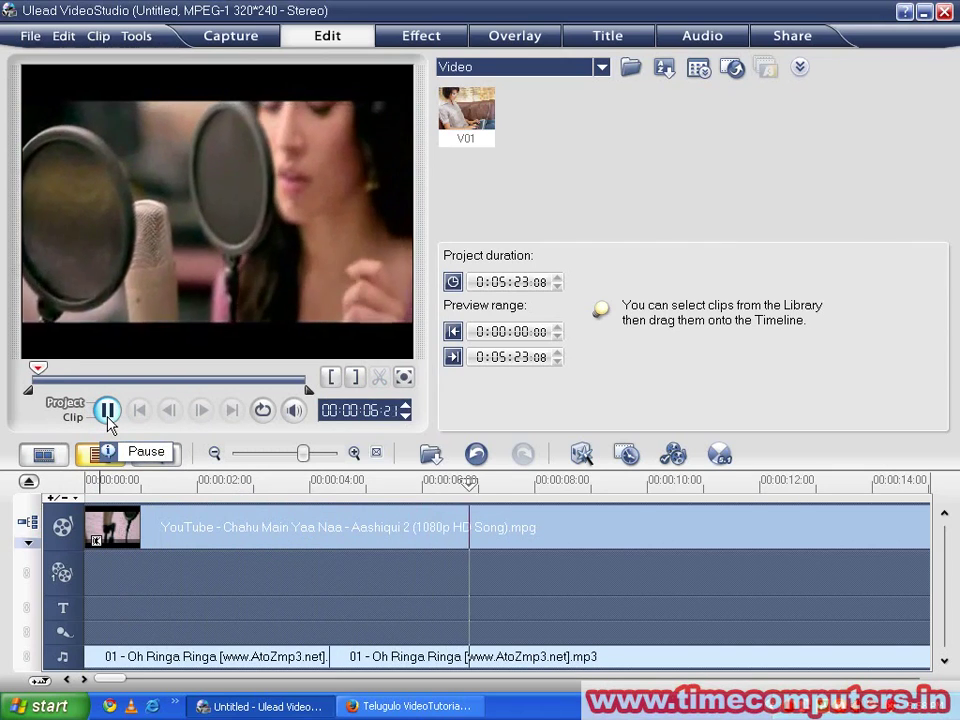
# Step: Stop playback and split the song video at about 4 seconds
pyautogui.click(107, 411)
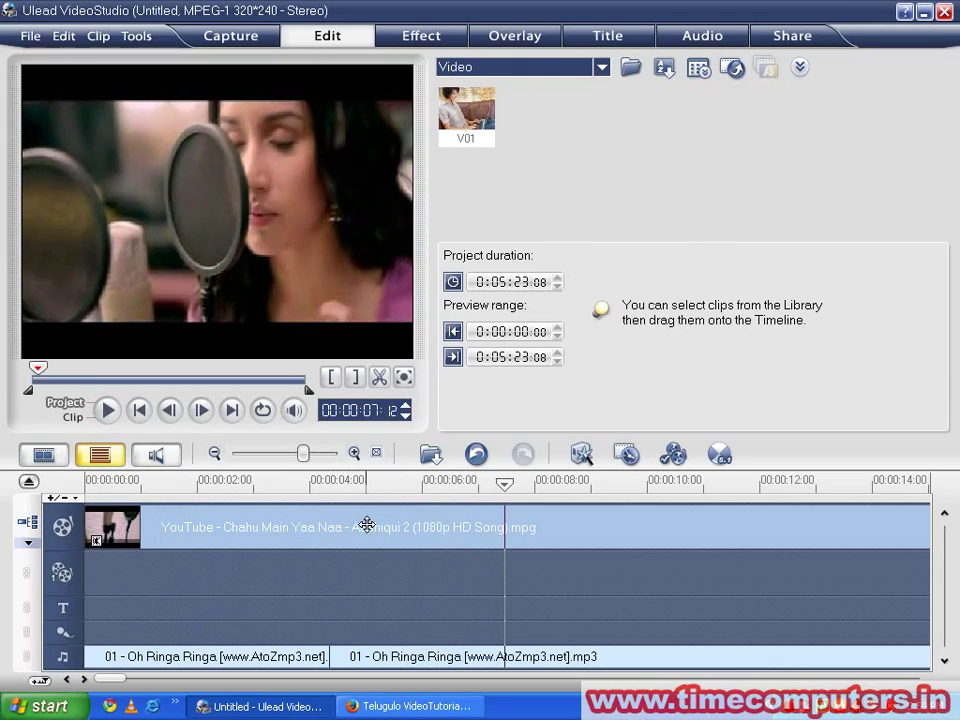
pyautogui.click(353, 522)
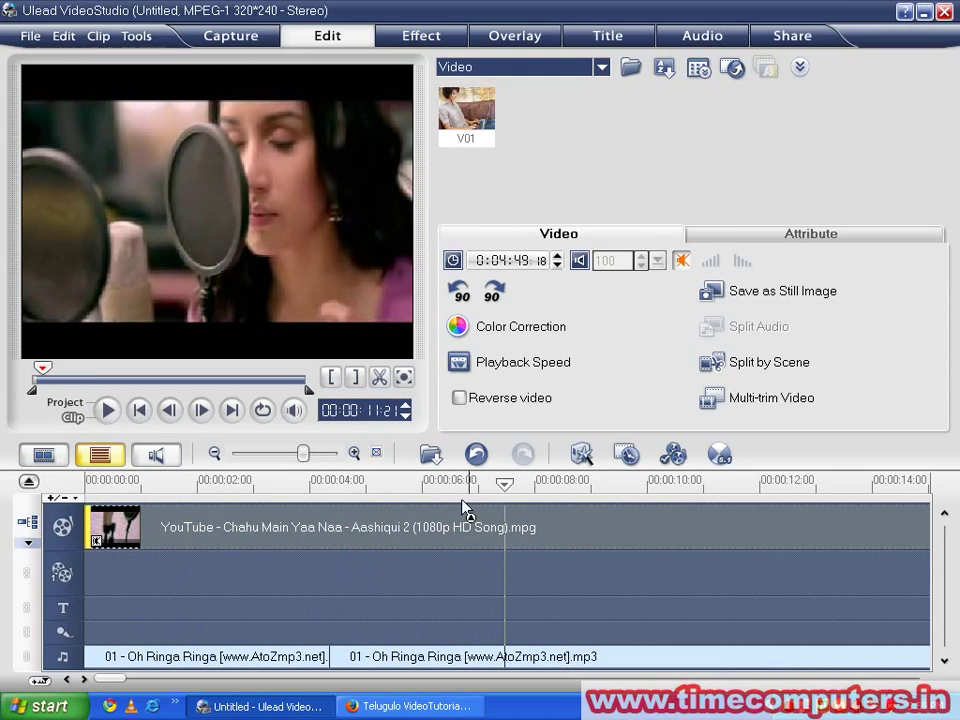
pyautogui.moveTo(500, 484)
pyautogui.mouseDown()
pyautogui.moveTo(309, 508)
pyautogui.moveTo(358, 484)
pyautogui.mouseUp()
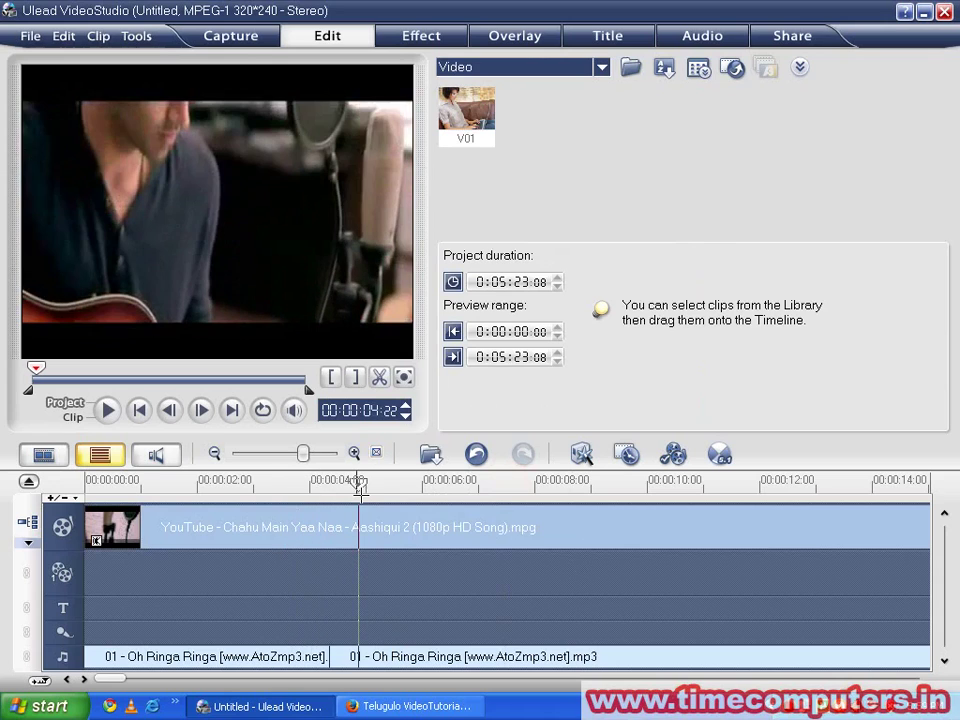
pyautogui.click(379, 378)
# Step: Split the video again at 11 seconds, undo that split, and select the second clip
pyautogui.moveTo(358, 484); pyautogui.dragTo(730, 484)
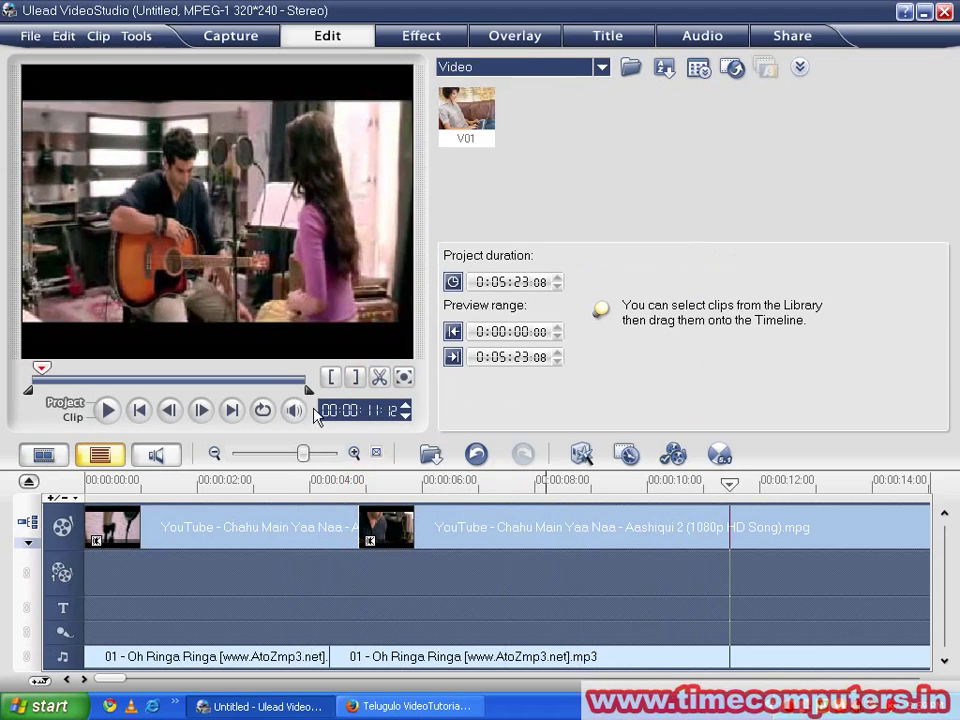
pyautogui.click(379, 377)
pyautogui.click(500, 530)
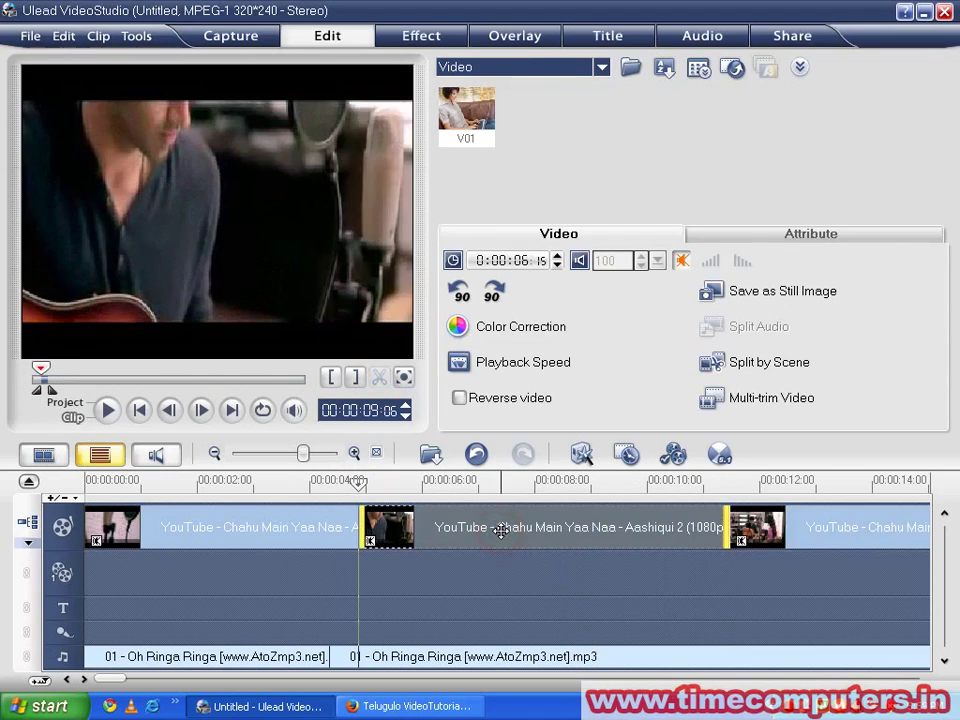
pyautogui.hotkey('ctrl', 'z')
pyautogui.moveTo(449, 533); pyautogui.dragTo(728, 541)
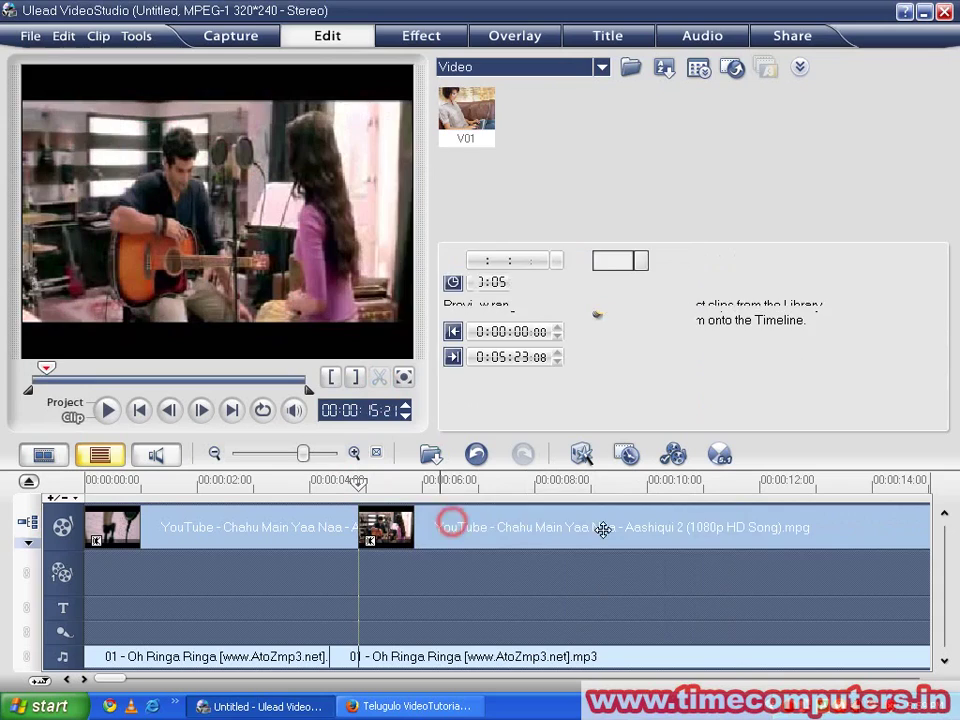
pyautogui.click(603, 537)
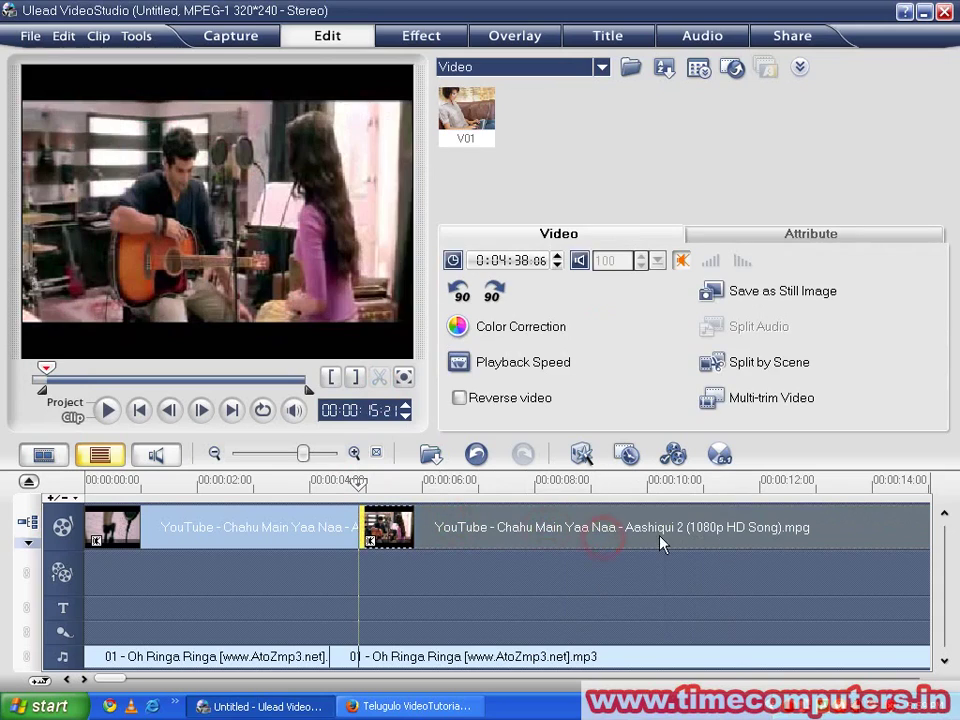
pyautogui.rightClick(428, 576)
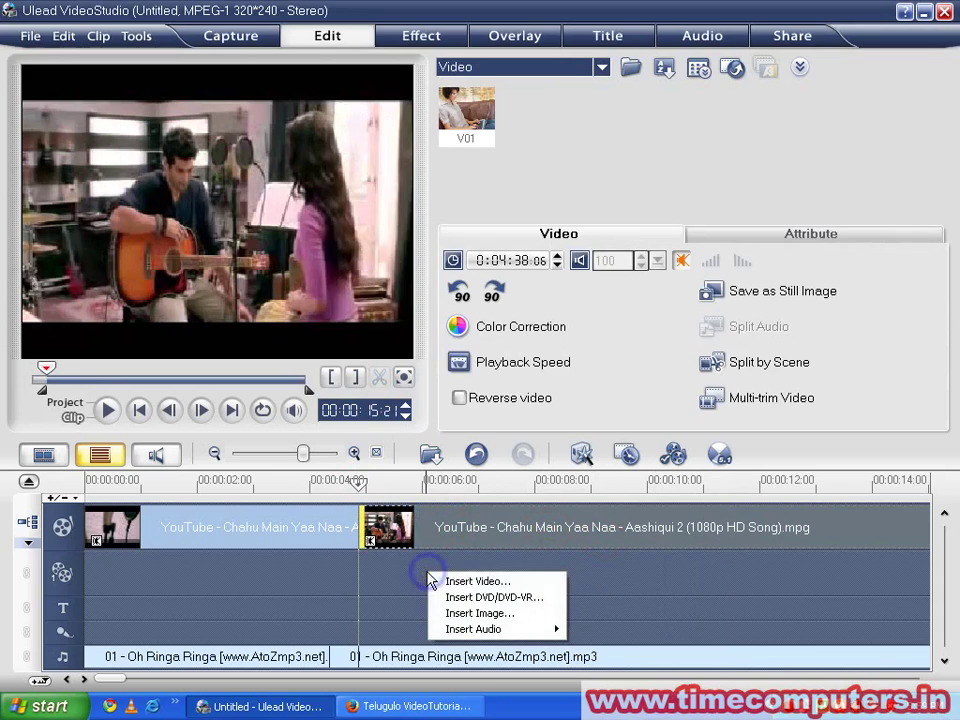
pyautogui.click(467, 580)
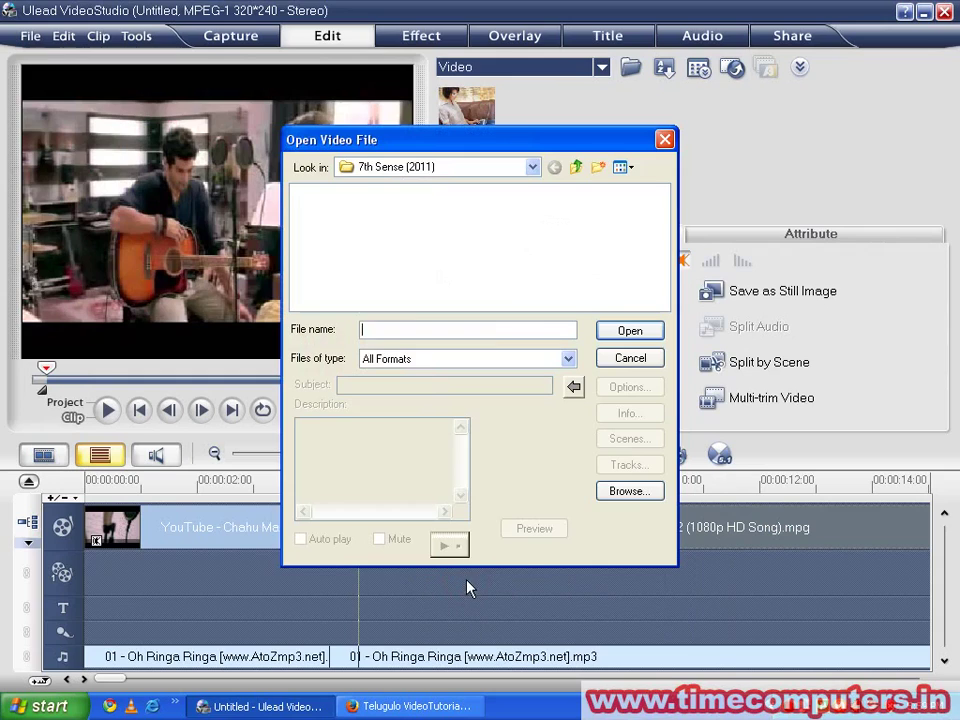
pyautogui.click(537, 168)
pyautogui.click(533, 167)
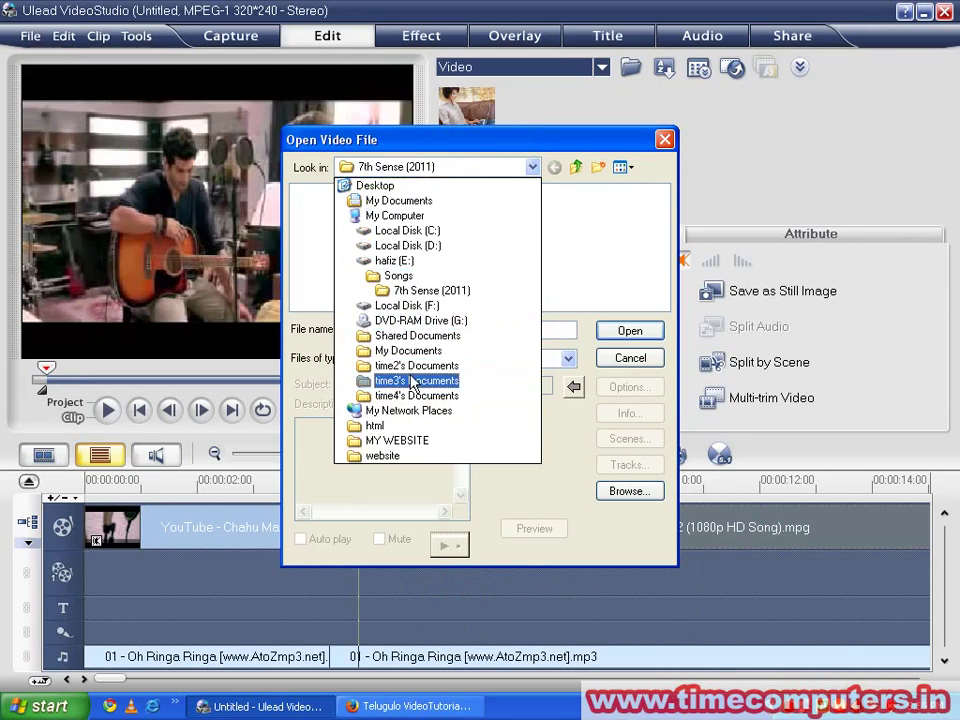
pyautogui.click(405, 305)
pyautogui.doubleClick(420, 276)
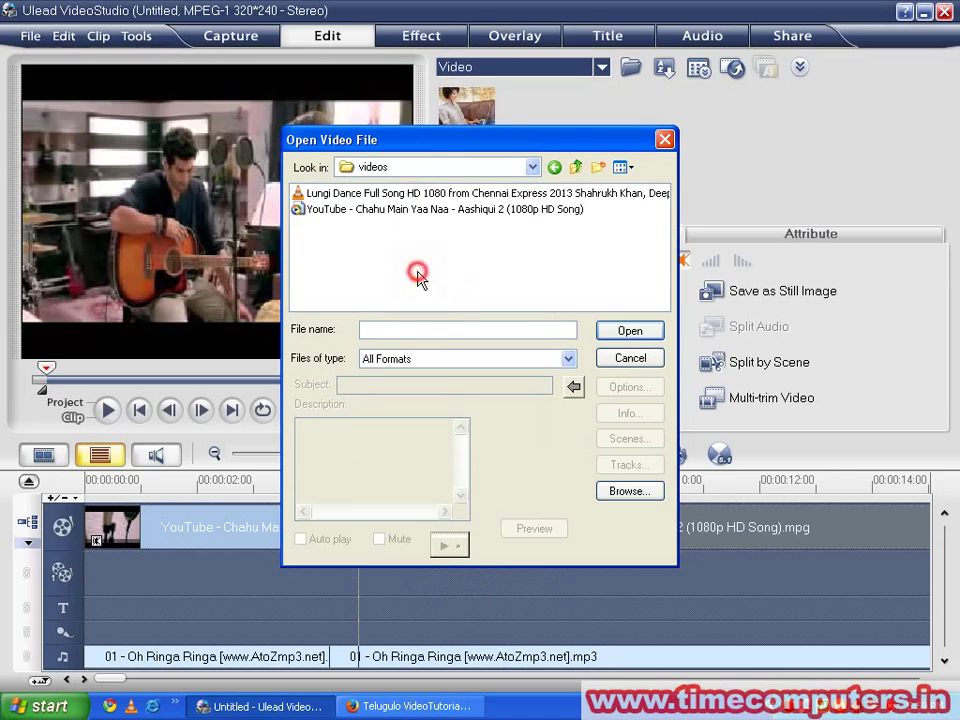
pyautogui.doubleClick(388, 195)
pyautogui.click(486, 398)
pyautogui.doubleClick(430, 195)
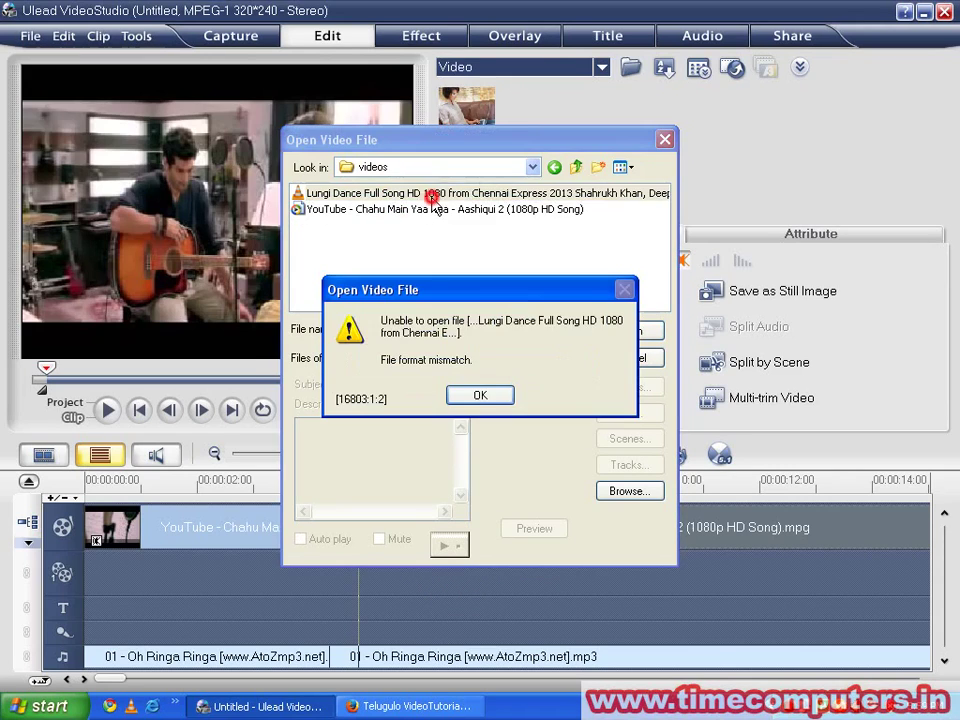
pyautogui.click(480, 395)
pyautogui.click(664, 140)
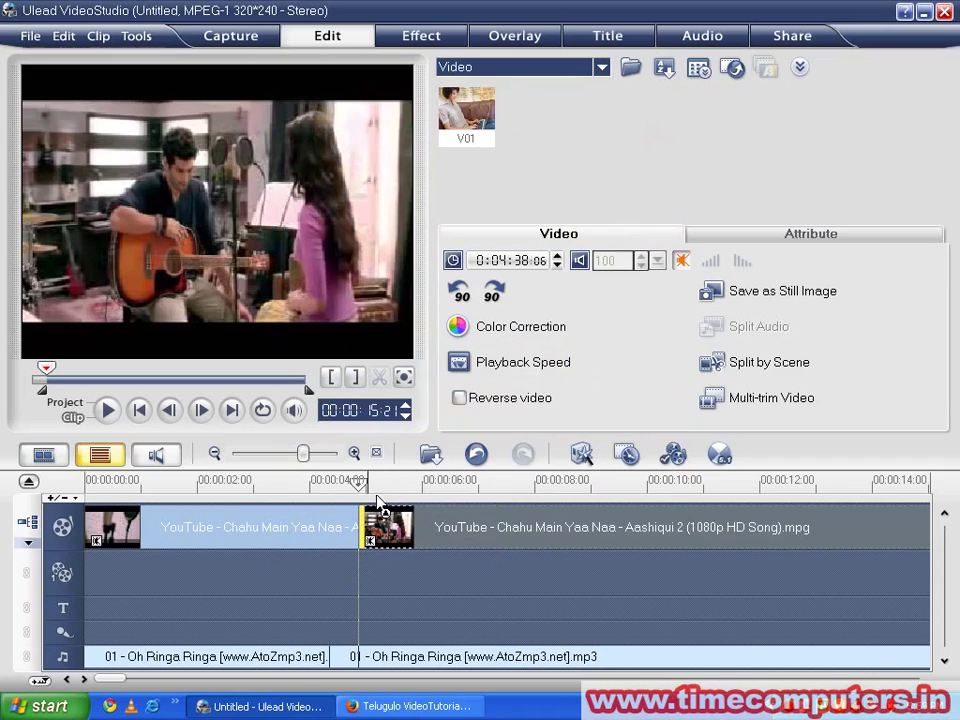
# Step: Select the first music clip, switch the preview to Project, and play then stop the edit
pyautogui.moveTo(357, 483)
pyautogui.mouseDown()
pyautogui.moveTo(527, 484)
pyautogui.moveTo(478, 484)
pyautogui.mouseUp()
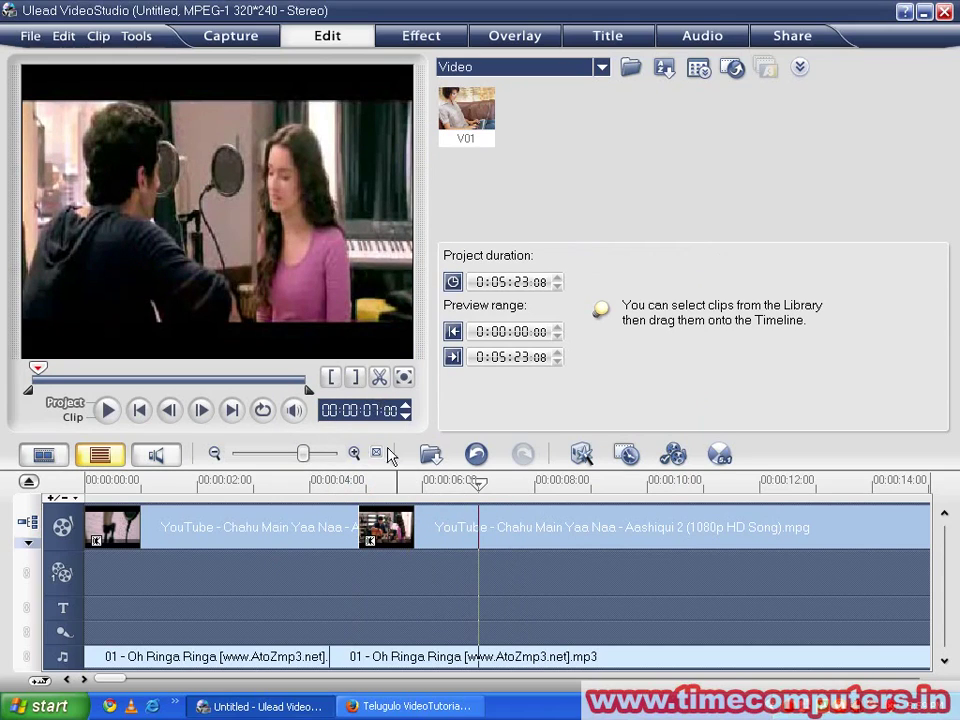
pyautogui.click(370, 652)
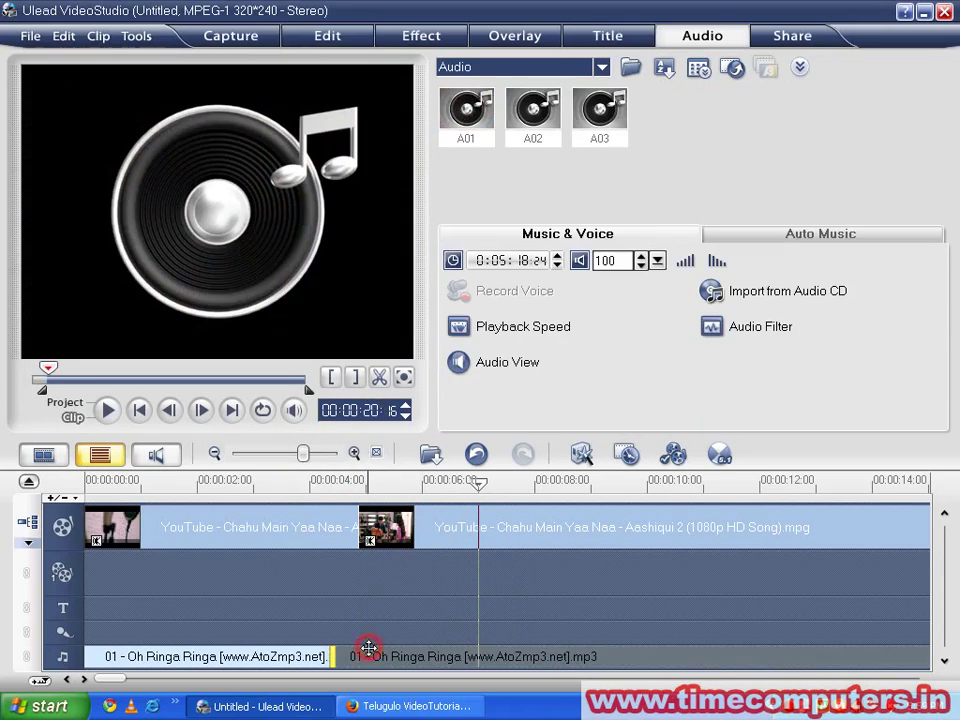
pyautogui.click(315, 654)
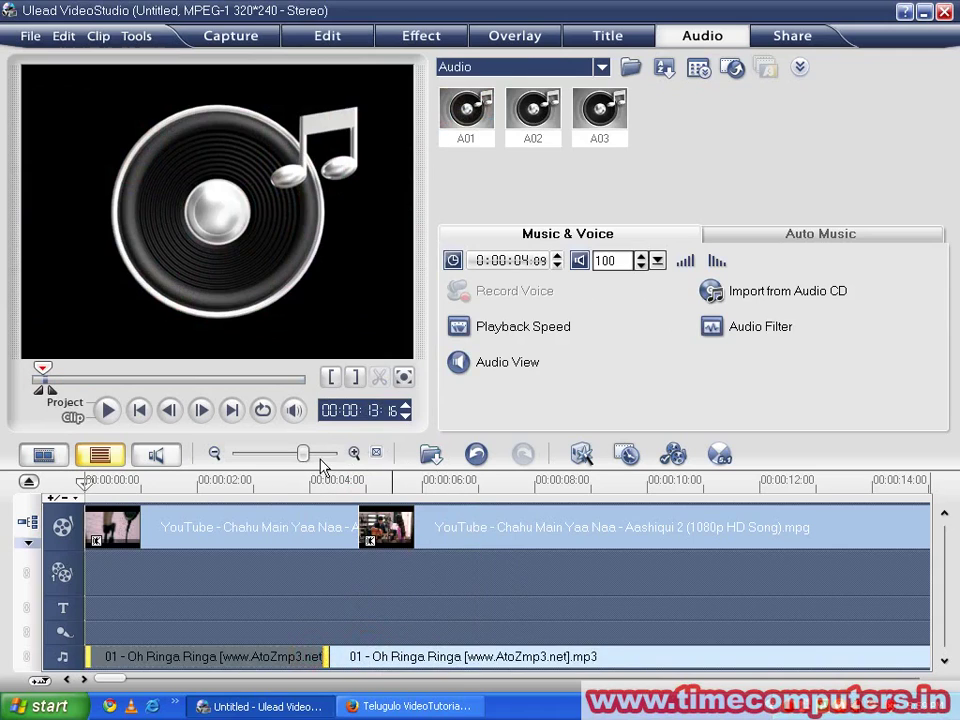
pyautogui.click(65, 402)
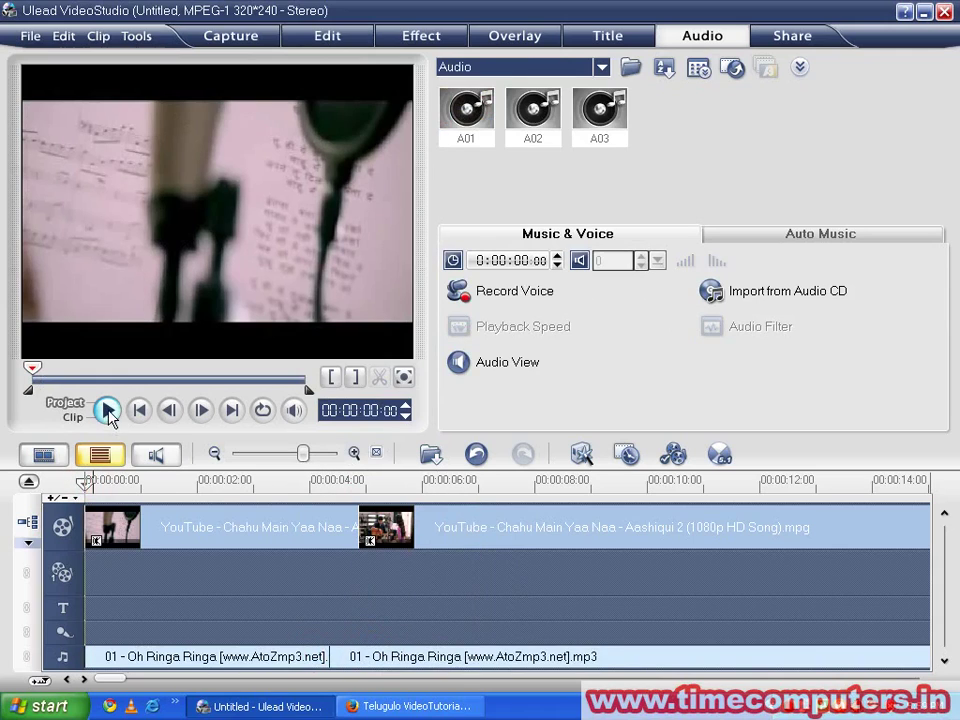
pyautogui.click(107, 411)
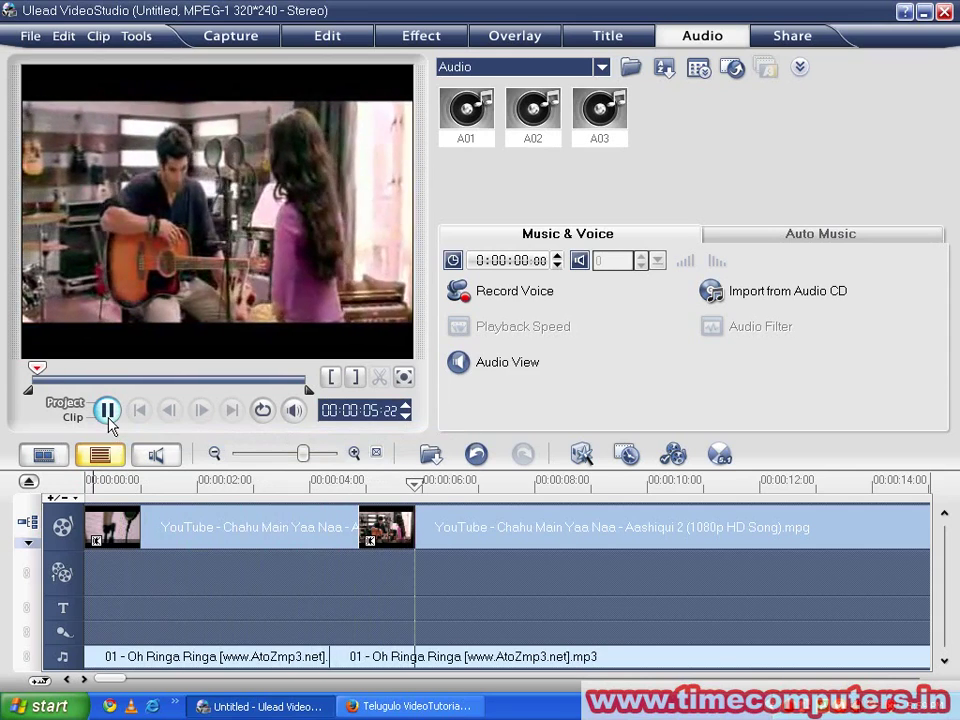
pyautogui.click(516, 634)
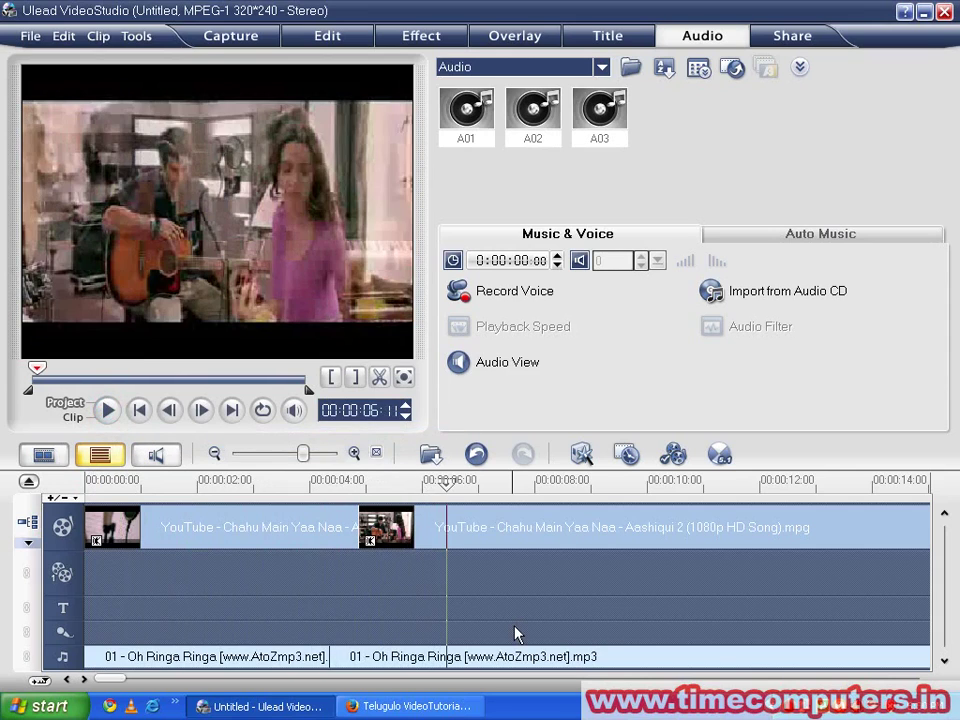